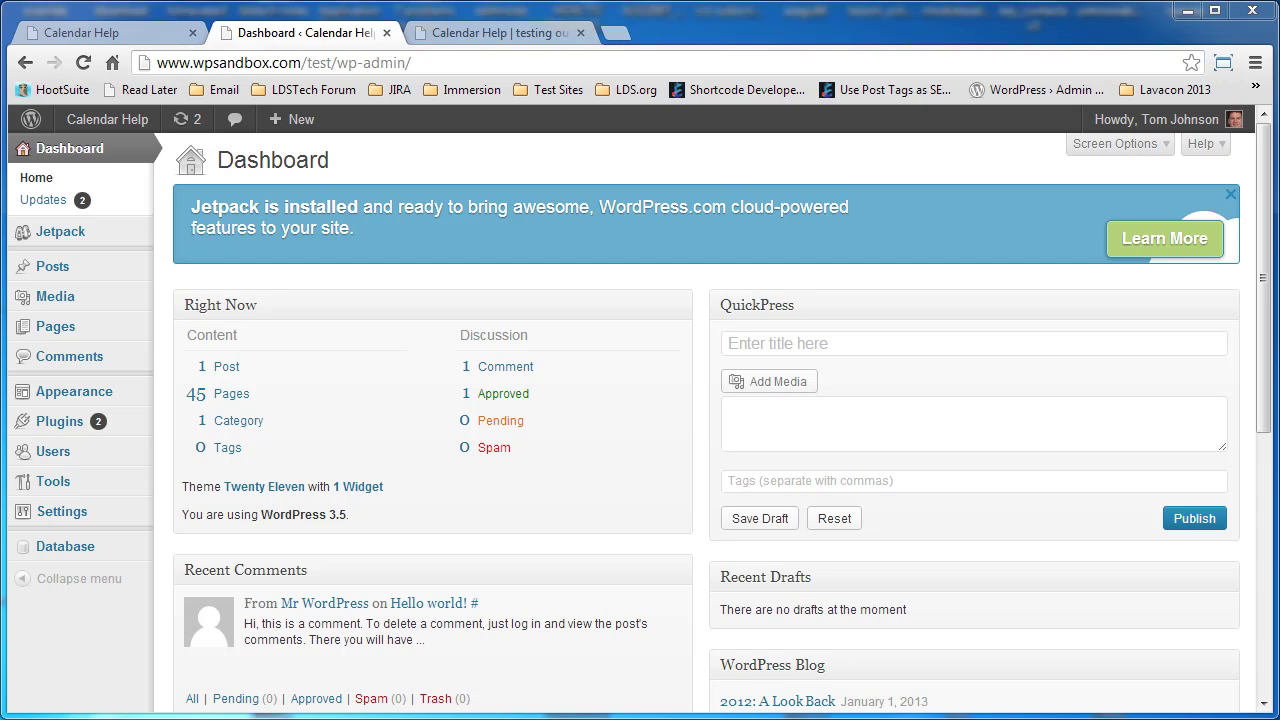
Compare the original Calendar Help webhelp output with its WordPress version, including the navigation menu and page content.
left_click(125, 36)
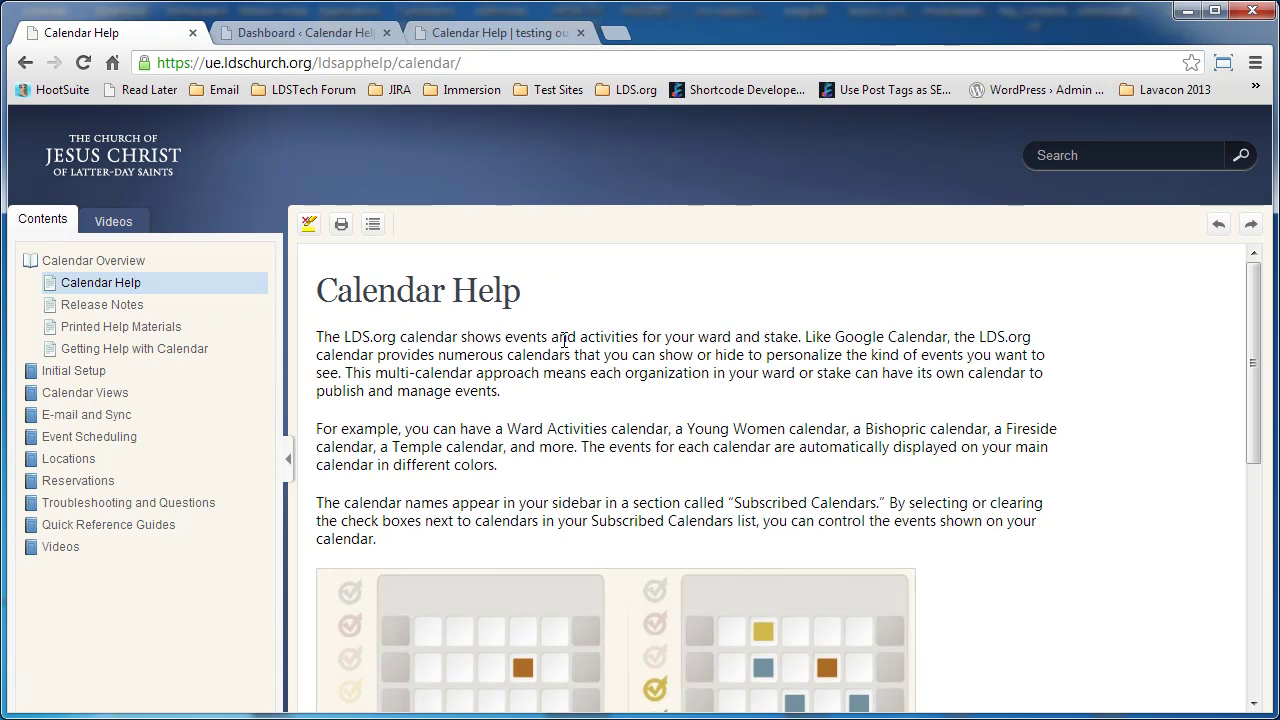
left_click(487, 33)
scroll(494, 183, "down", 3)
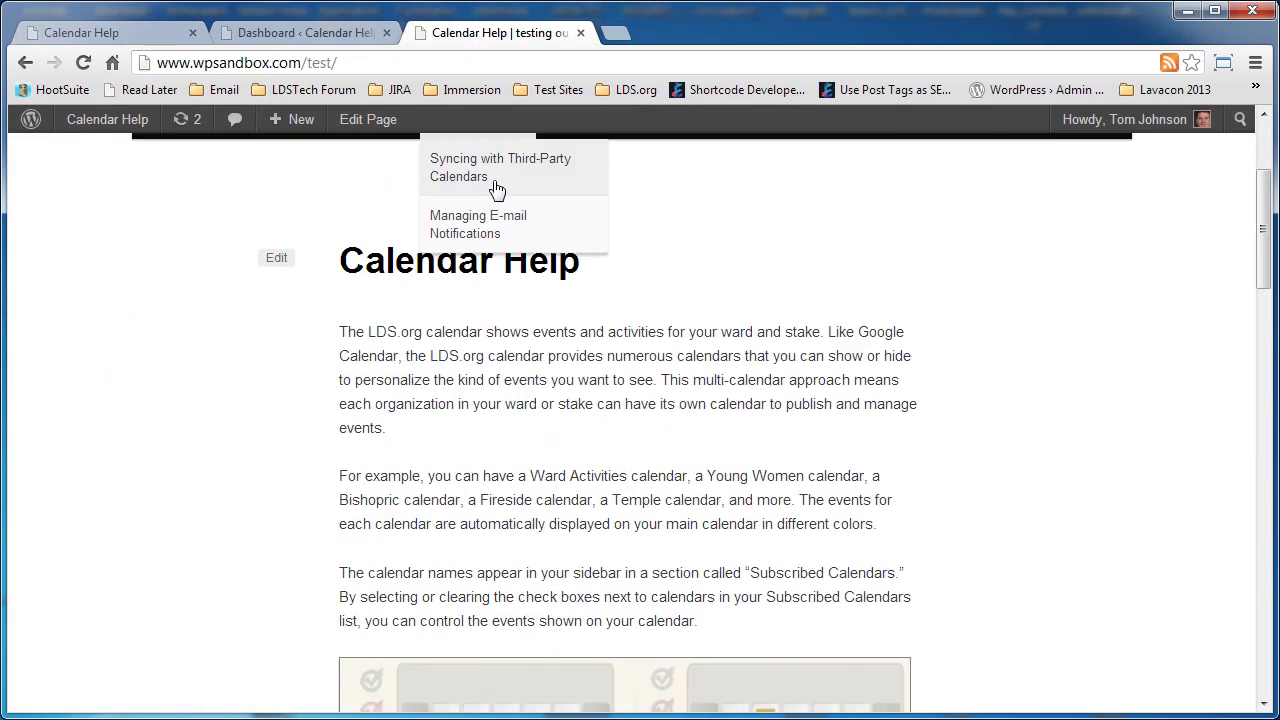
scroll(497, 190, "up", 3)
mouse_move(846, 343)
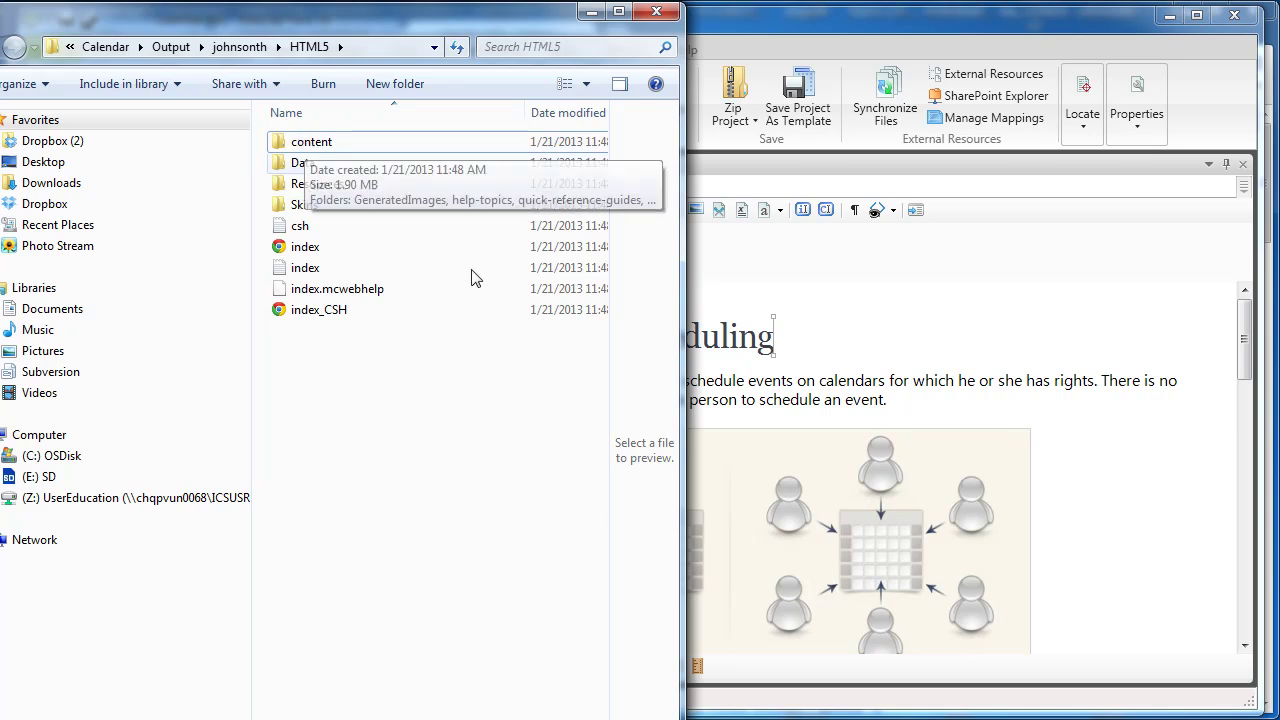
Switch to the FTP client and upload the content folder from the HTML5 output to the server's helpcontent directory.
key("alt+Tab")
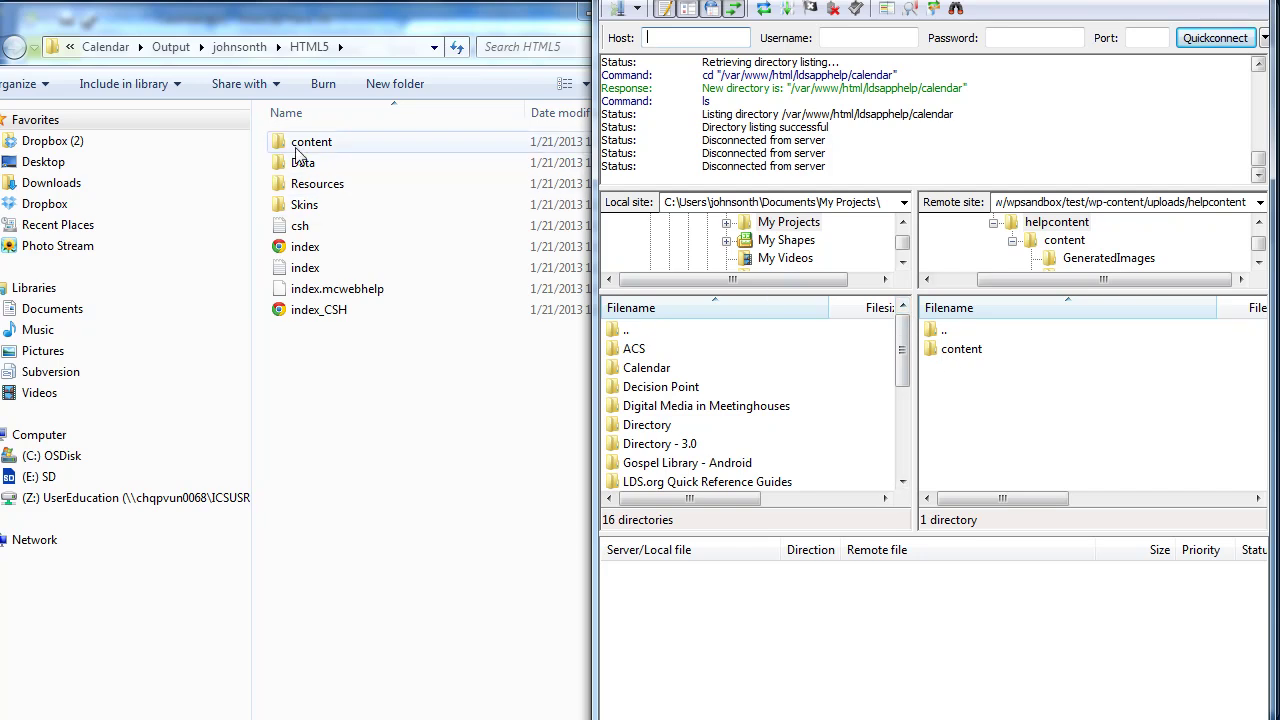
left_click_drag(298, 152, 985, 416)
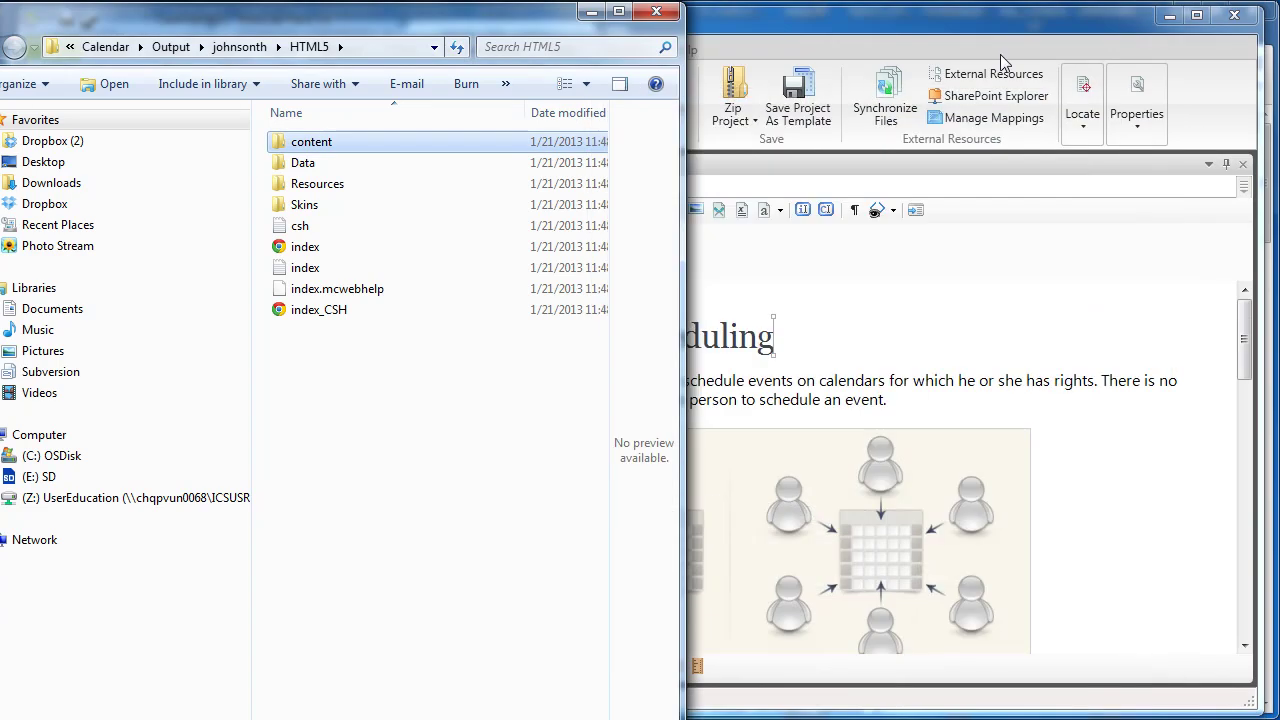
Switch to the browser and open the DITA help importer in the WordPress admin.
left_click(770, 28)
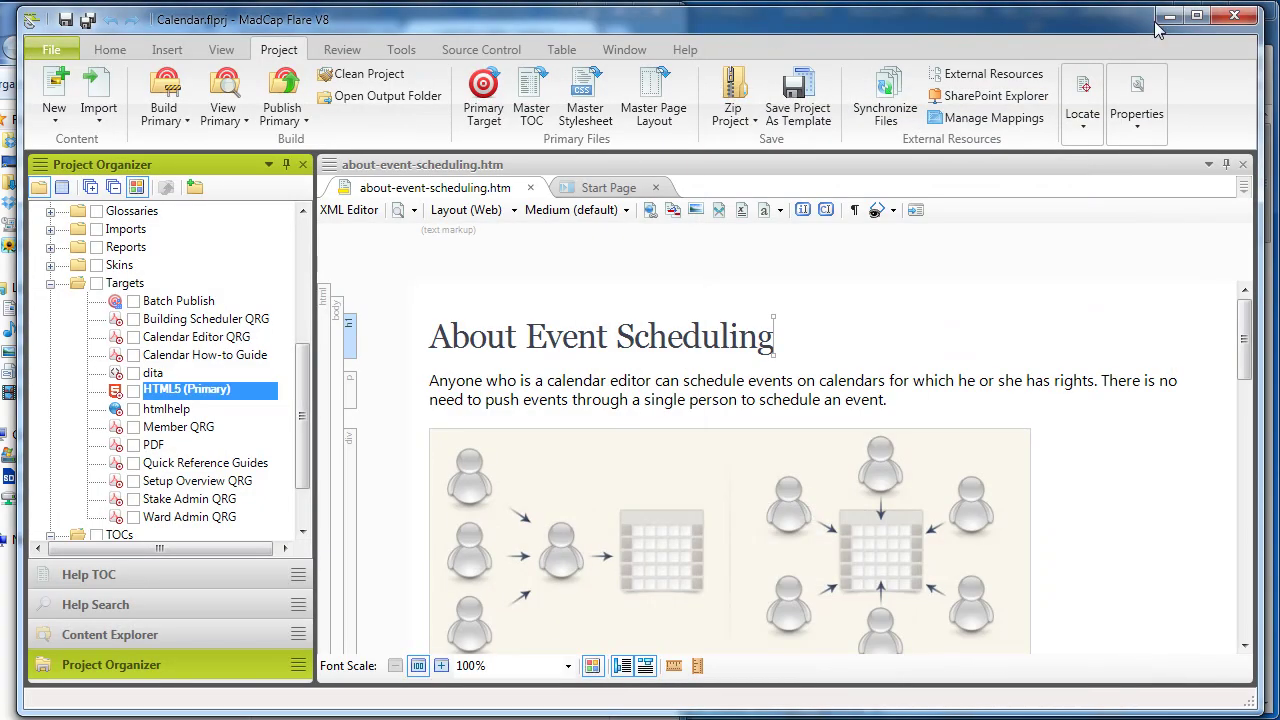
left_click(1169, 16)
left_click(798, 40)
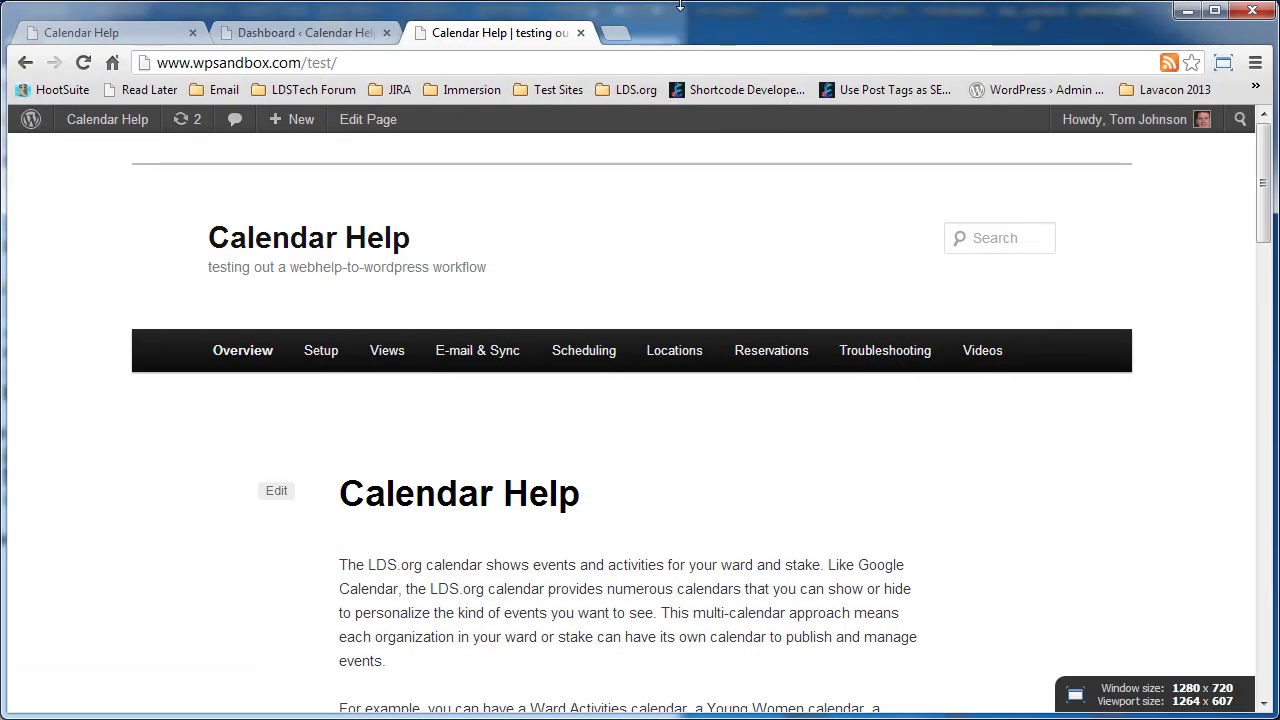
left_click(329, 30)
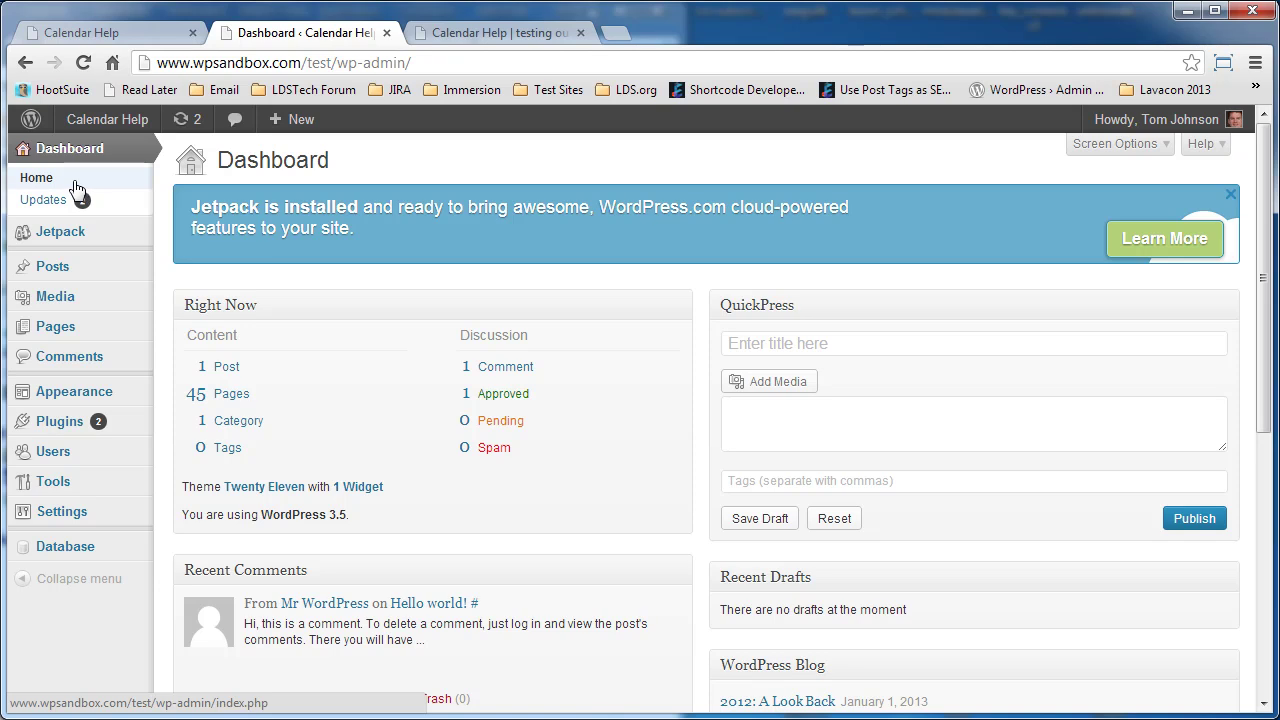
mouse_move(68, 417)
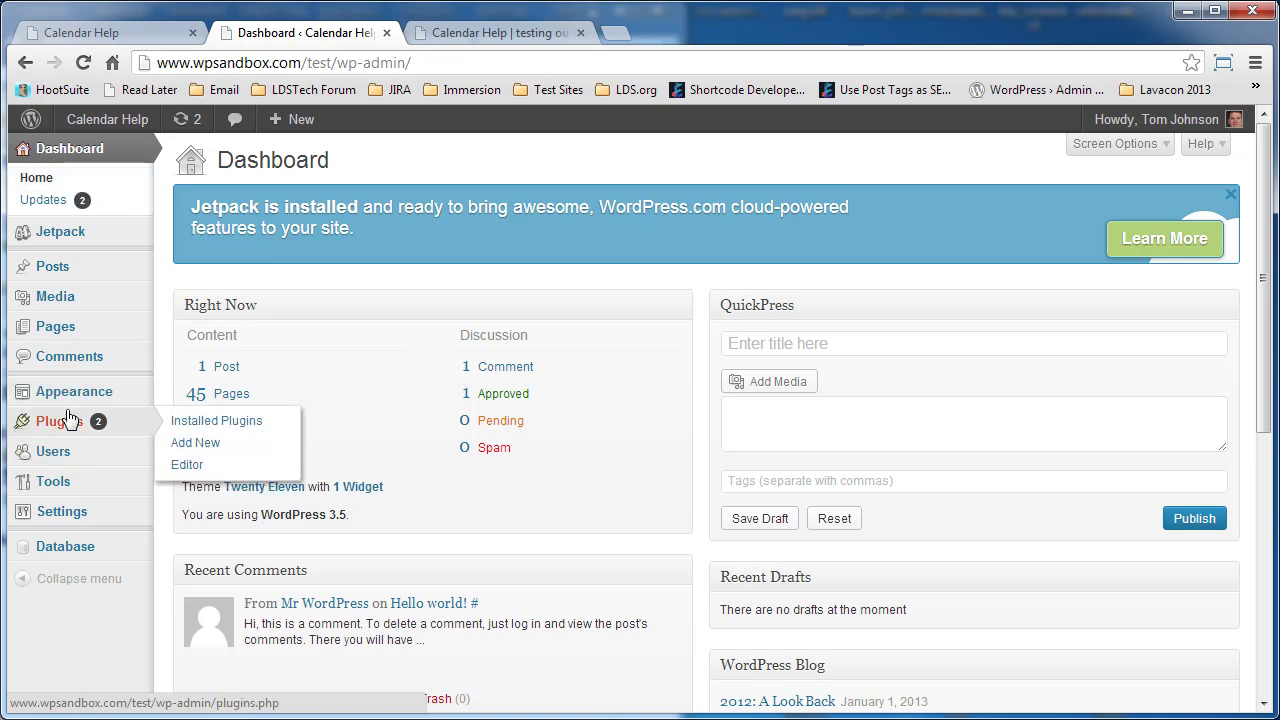
mouse_move(75, 488)
left_click(180, 510)
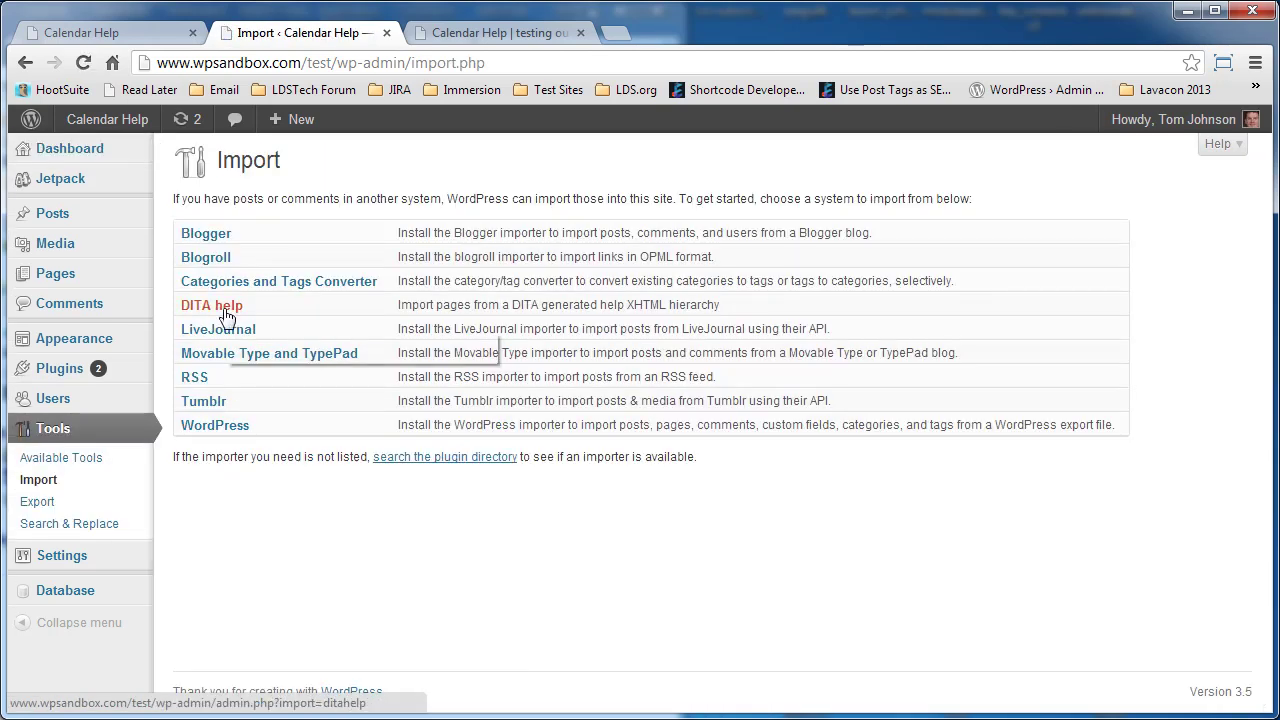
left_click(226, 315)
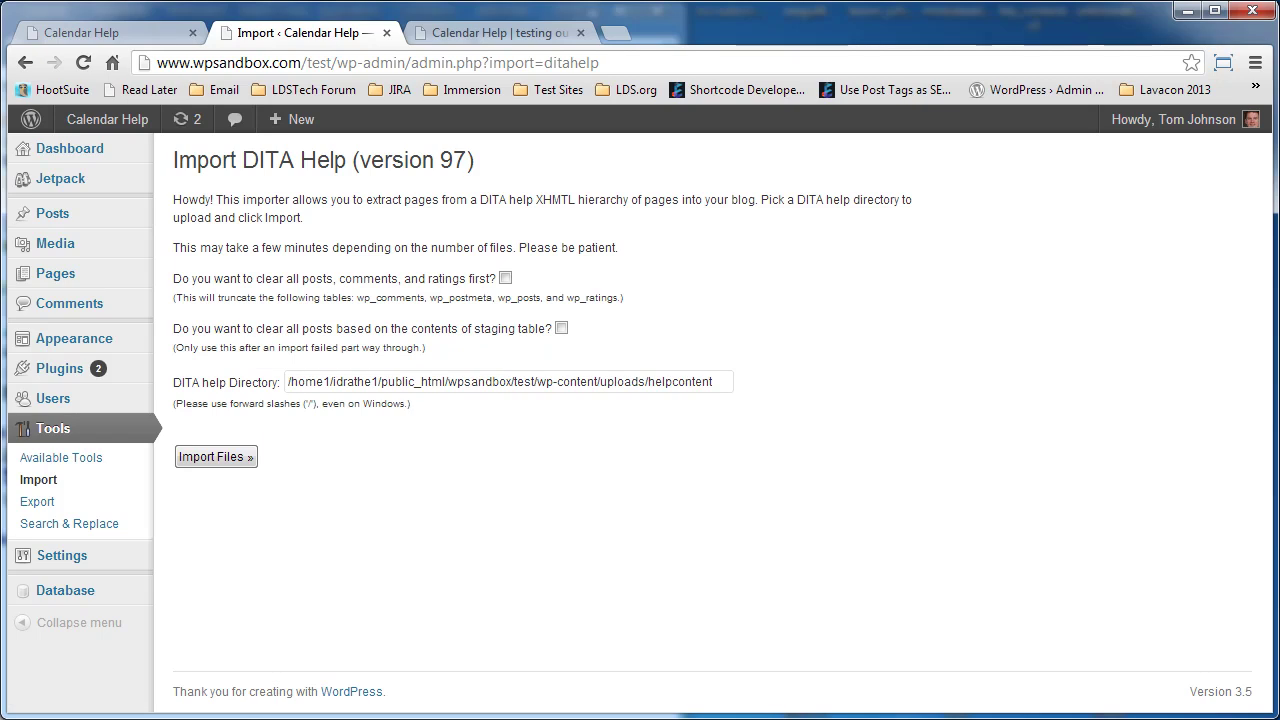
Check the remote helpcontent path in the FTP client, then start importing the files from the DITA help directory.
left_click(680, 665)
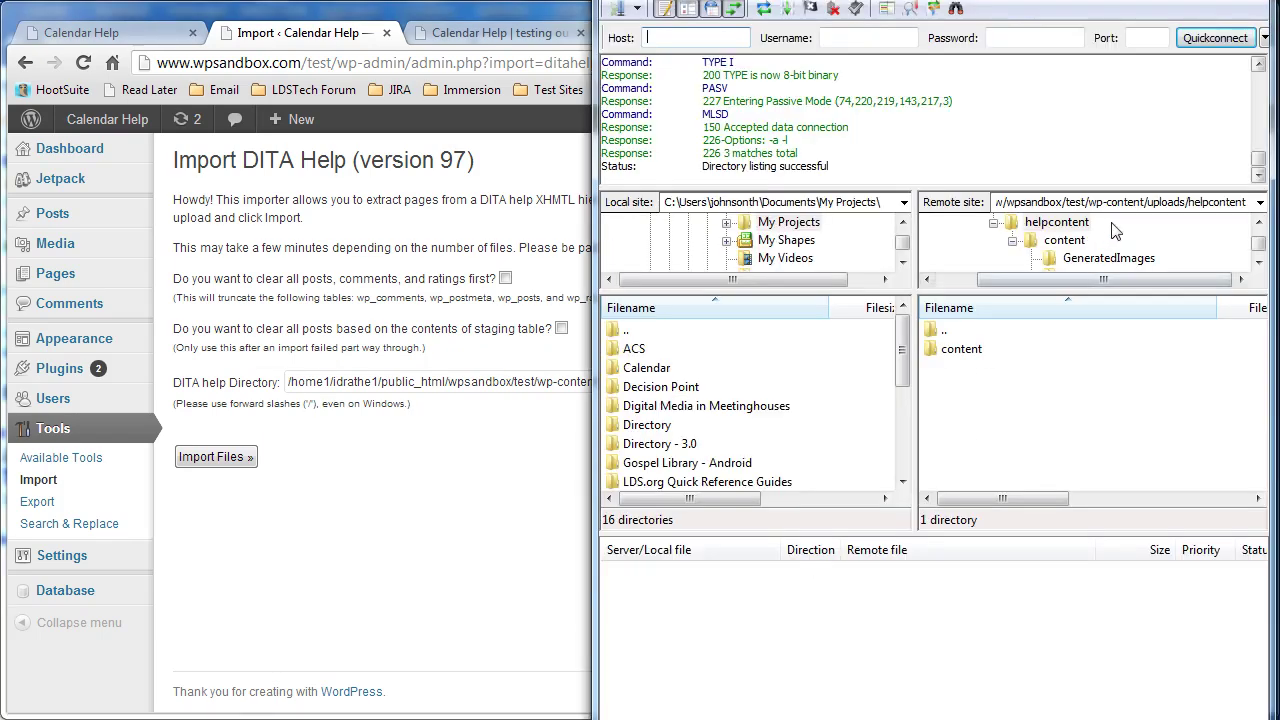
left_click(362, 406)
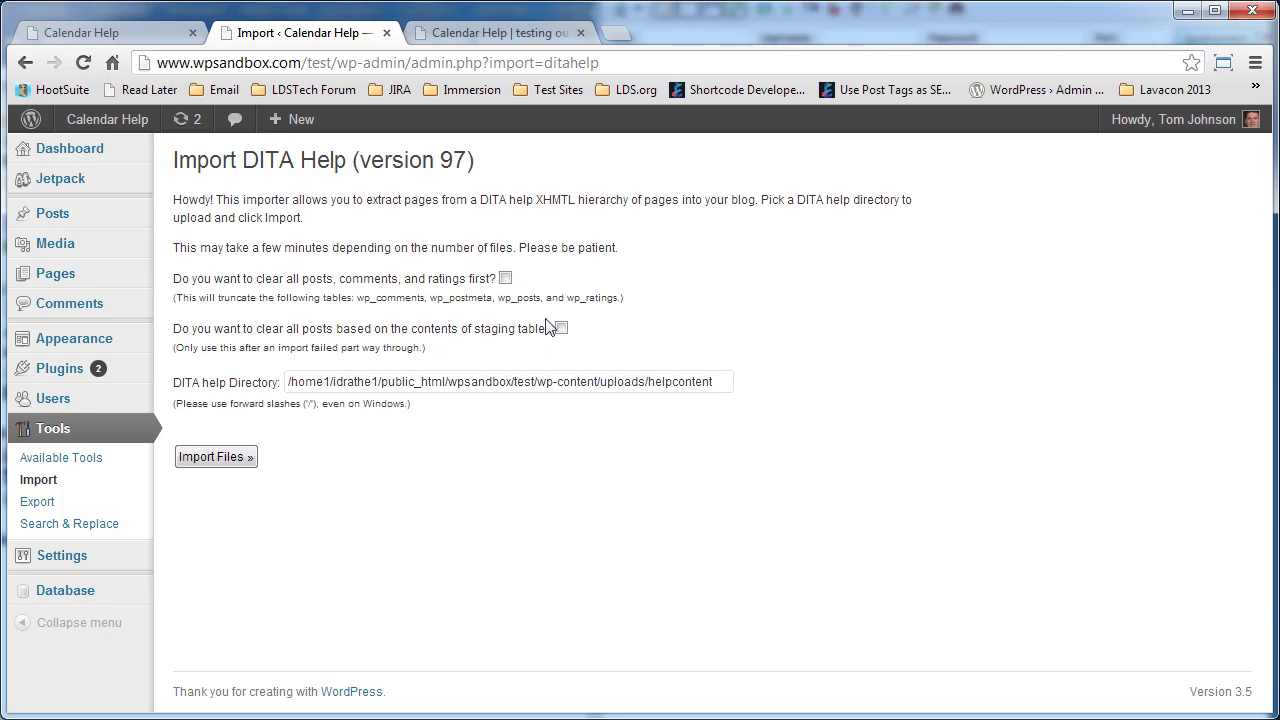
left_click(226, 460)
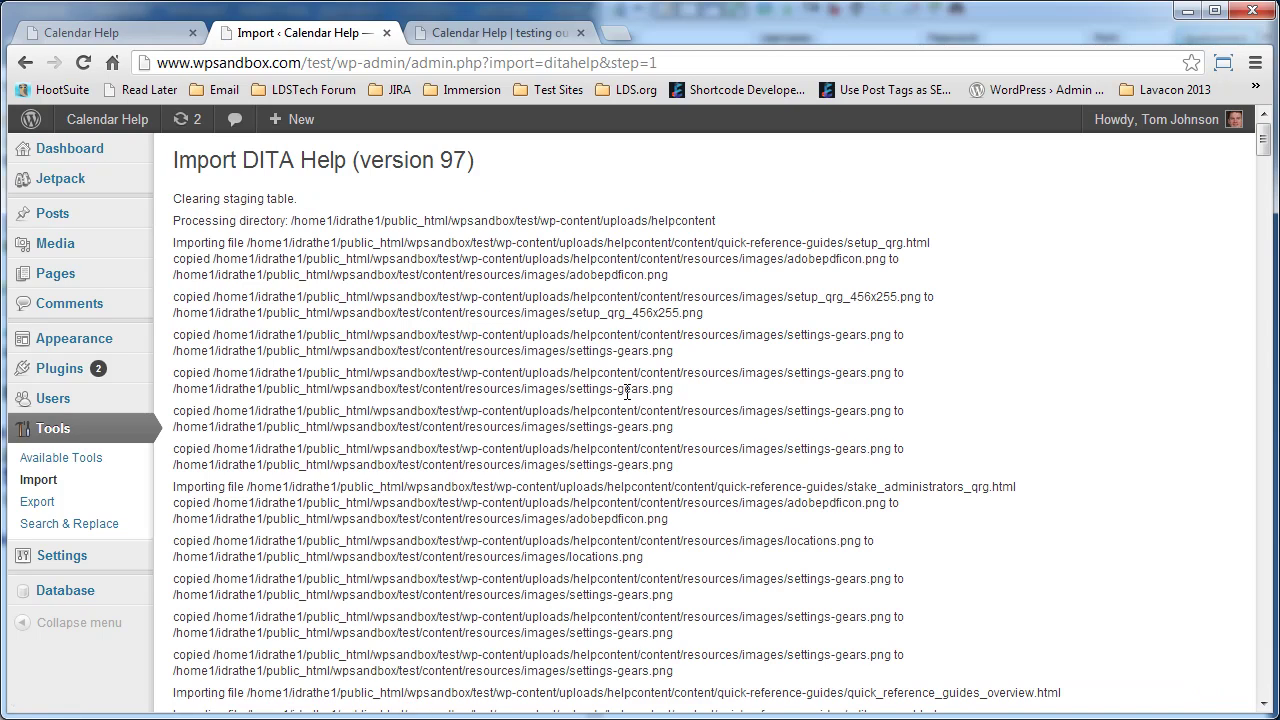
Run Stage 2 of the DITA help import and process the next batch of 75.
left_click_drag(1265, 147, 1252, 690)
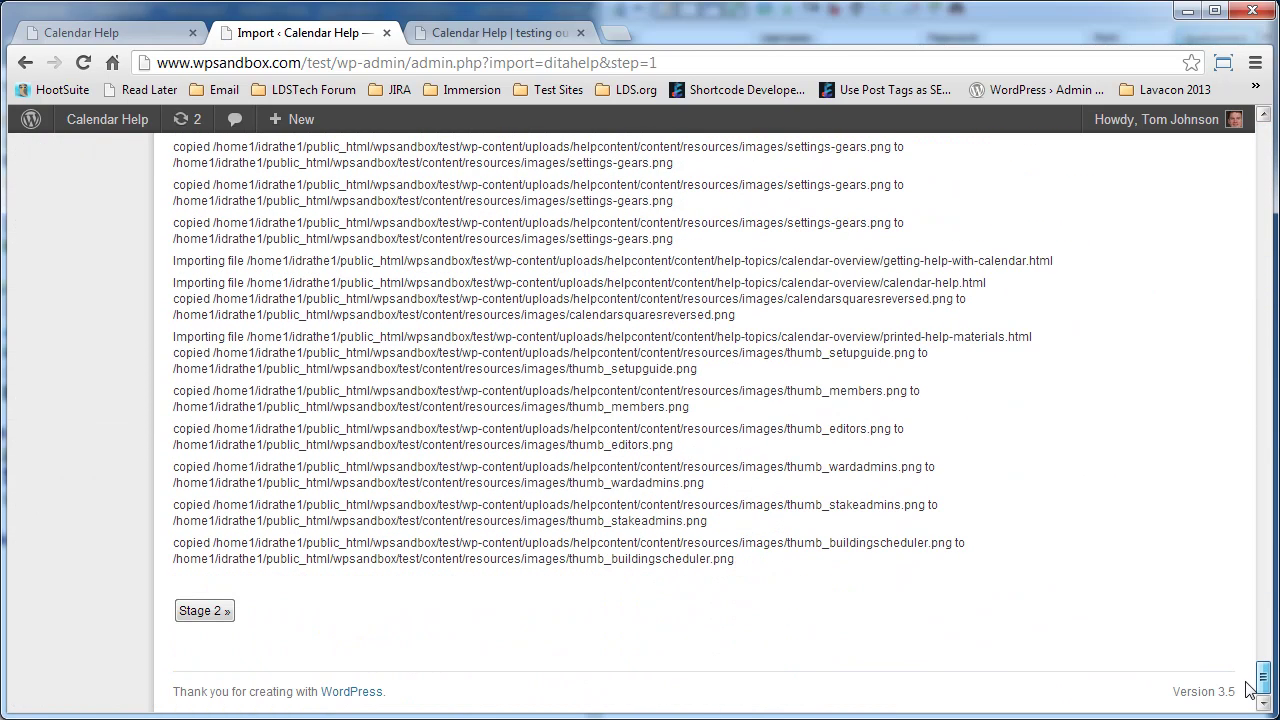
left_click(216, 612)
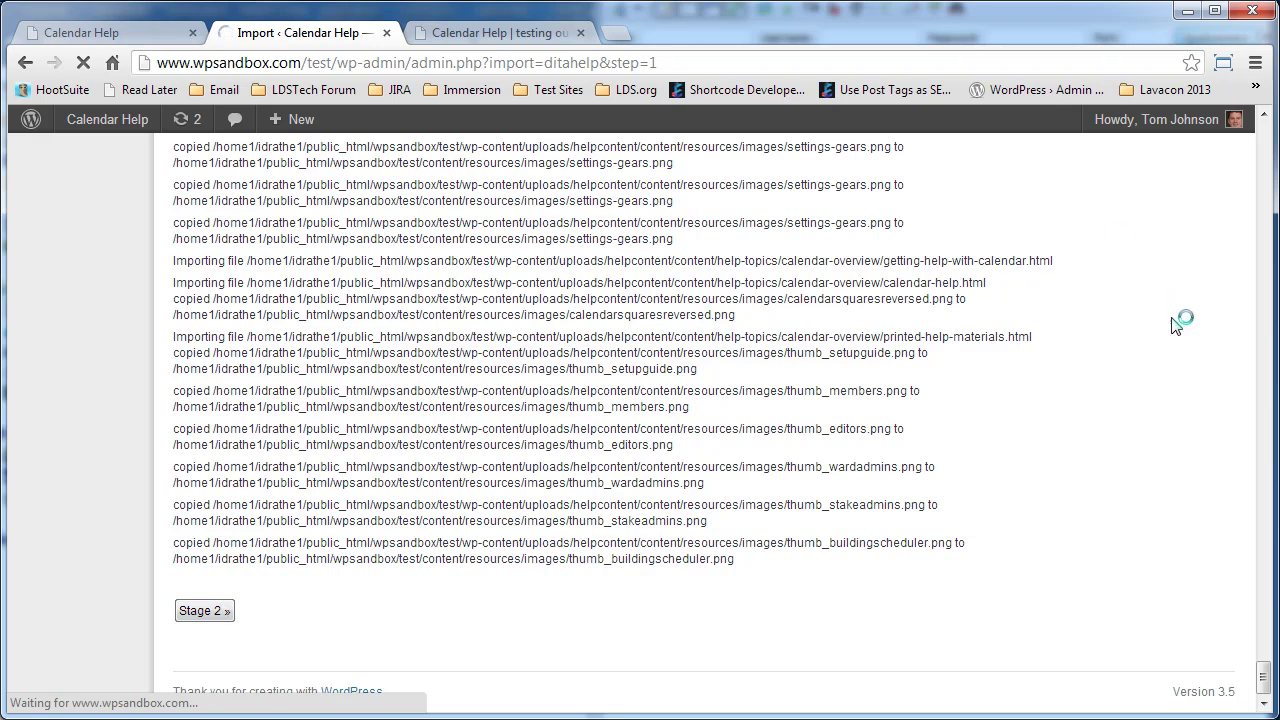
left_click_drag(1262, 260, 1261, 690)
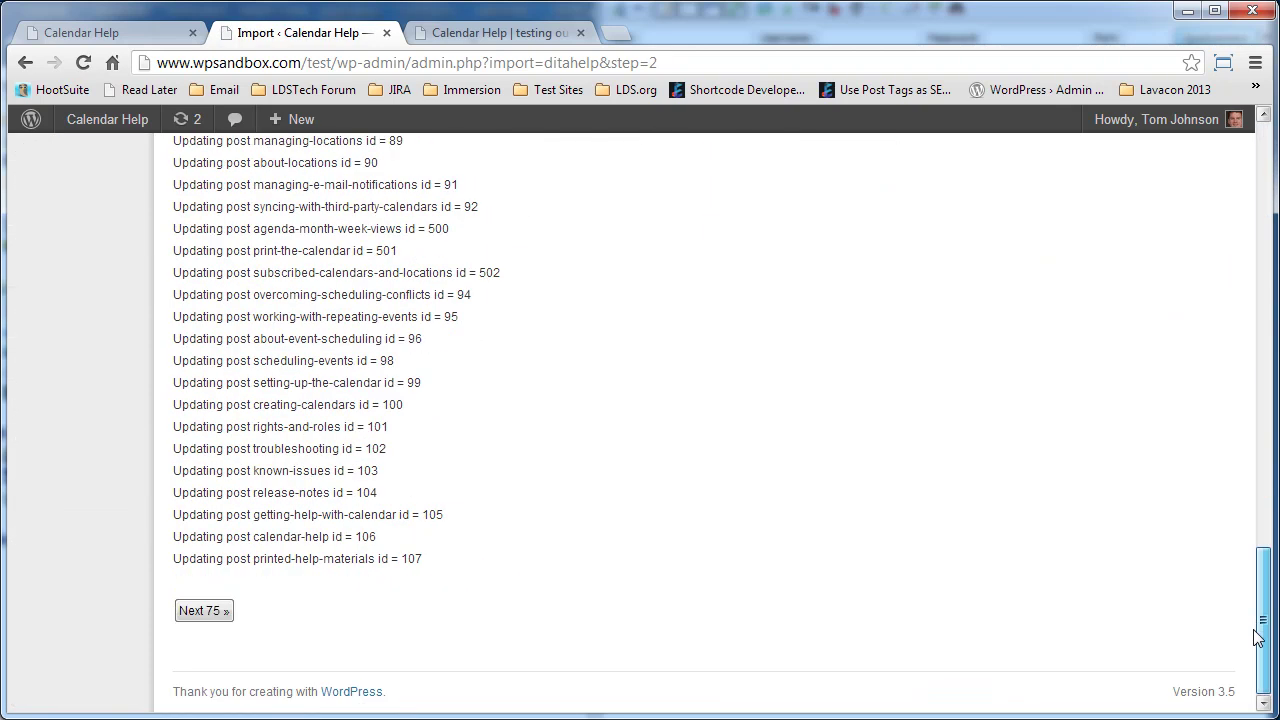
left_click(200, 611)
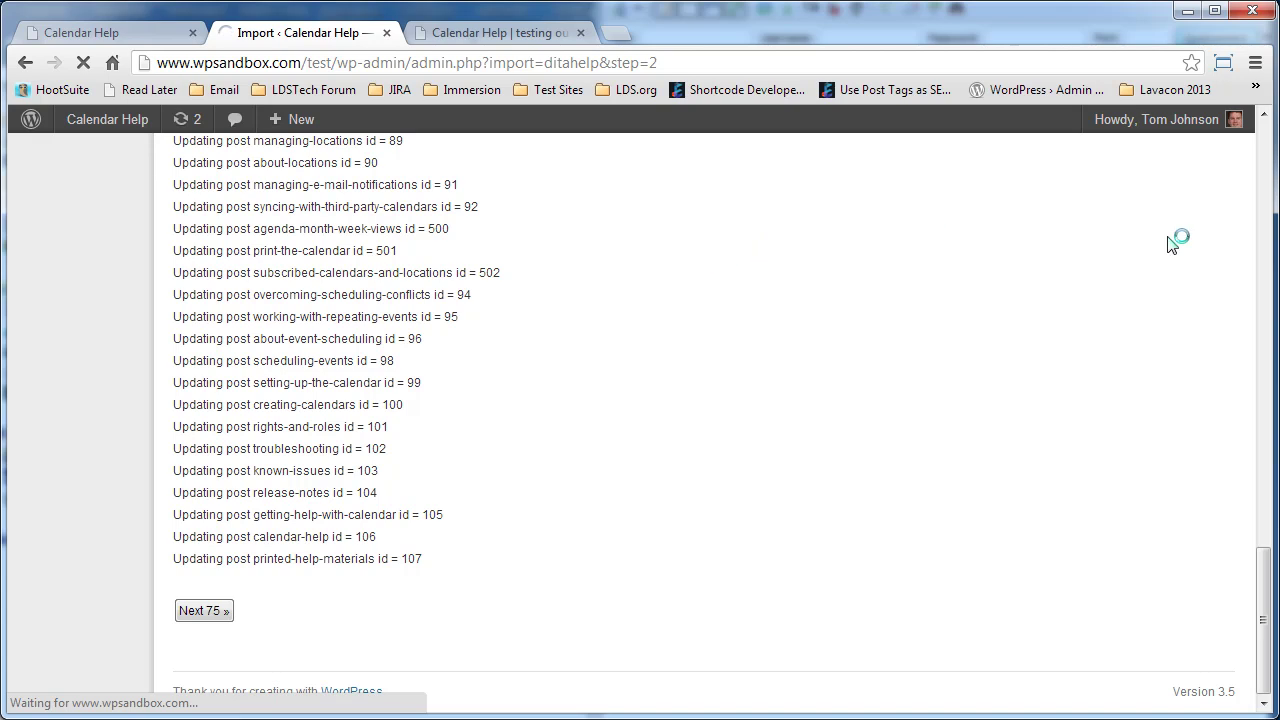
Run the remaining import stages, including Stage 4, until the DITA help import is finished.
scroll(1258, 327, "down", 10)
scroll(1258, 327, "down", 10)
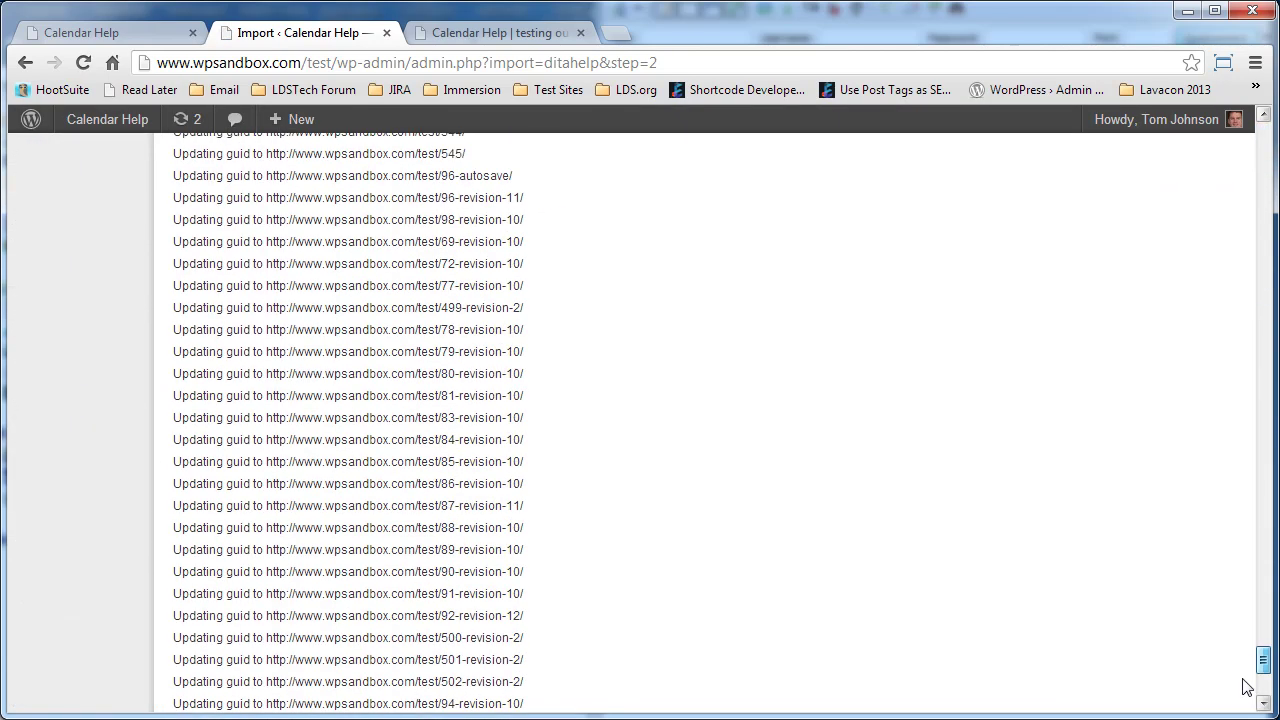
left_click(200, 611)
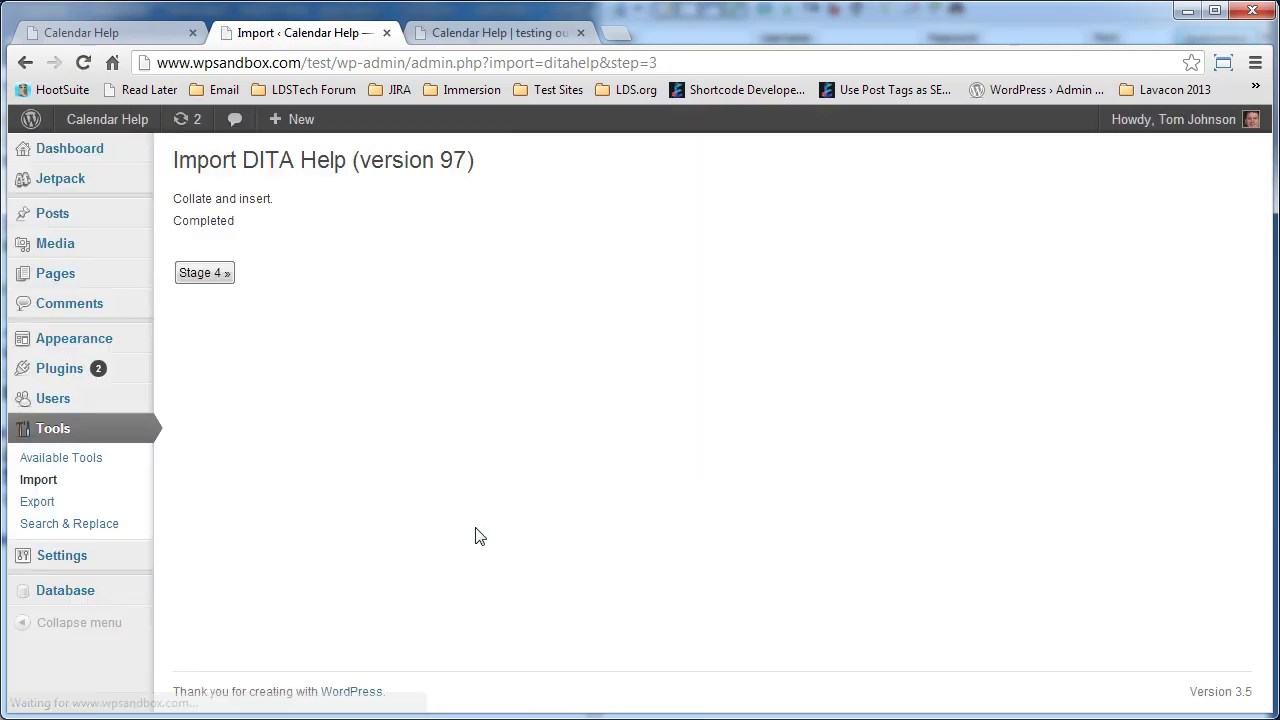
left_click(207, 277)
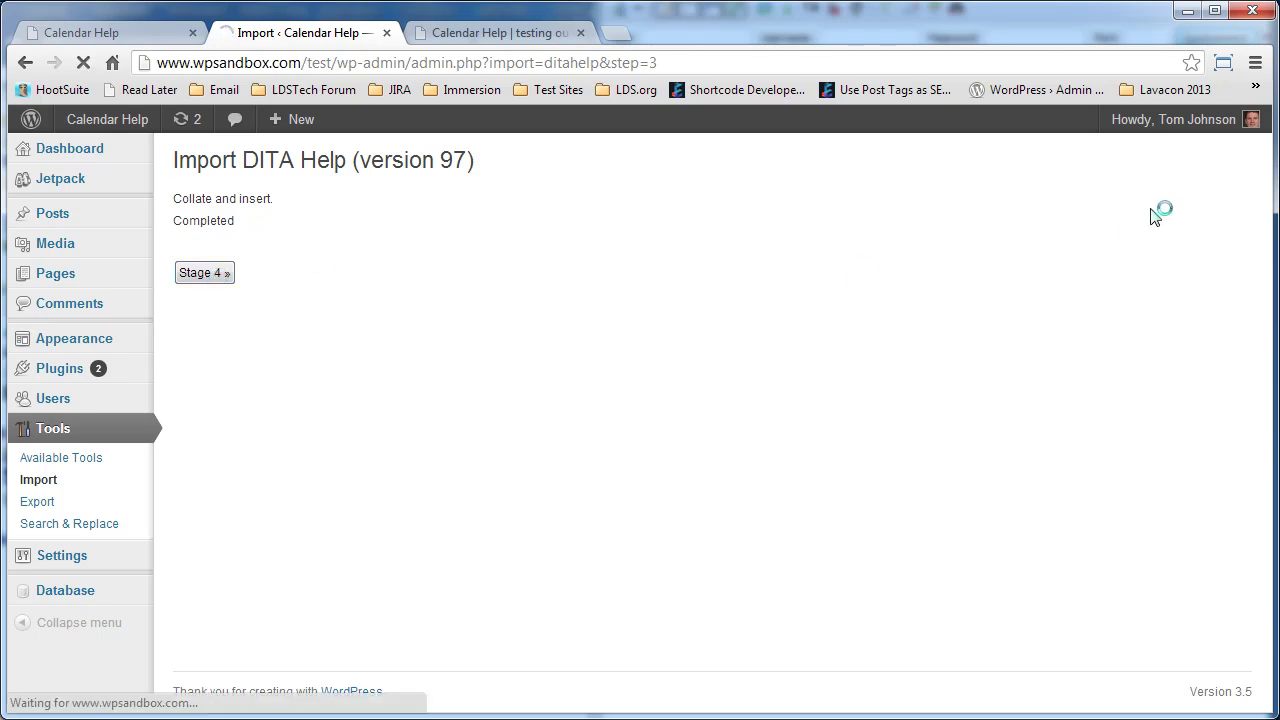
left_click_drag(1264, 150, 1264, 690)
left_click(195, 612)
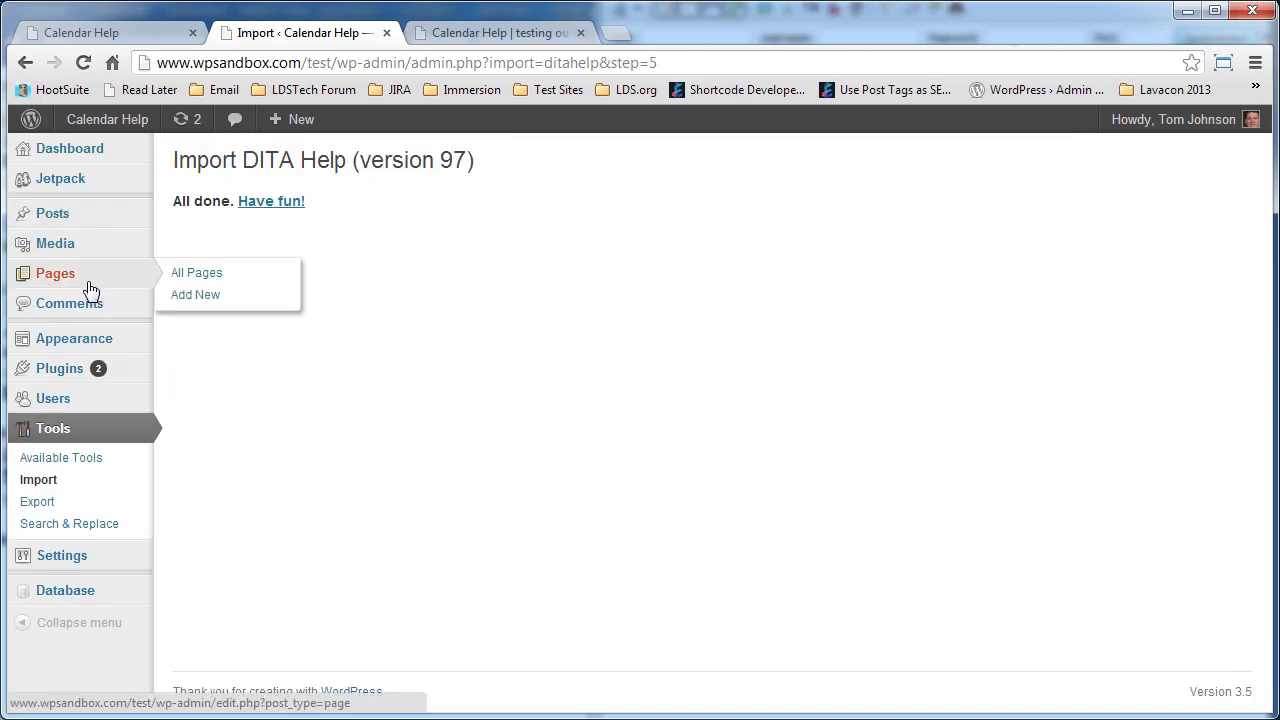
Open the list of all WordPress pages and review the imported help topics and their publication dates.
left_click(216, 279)
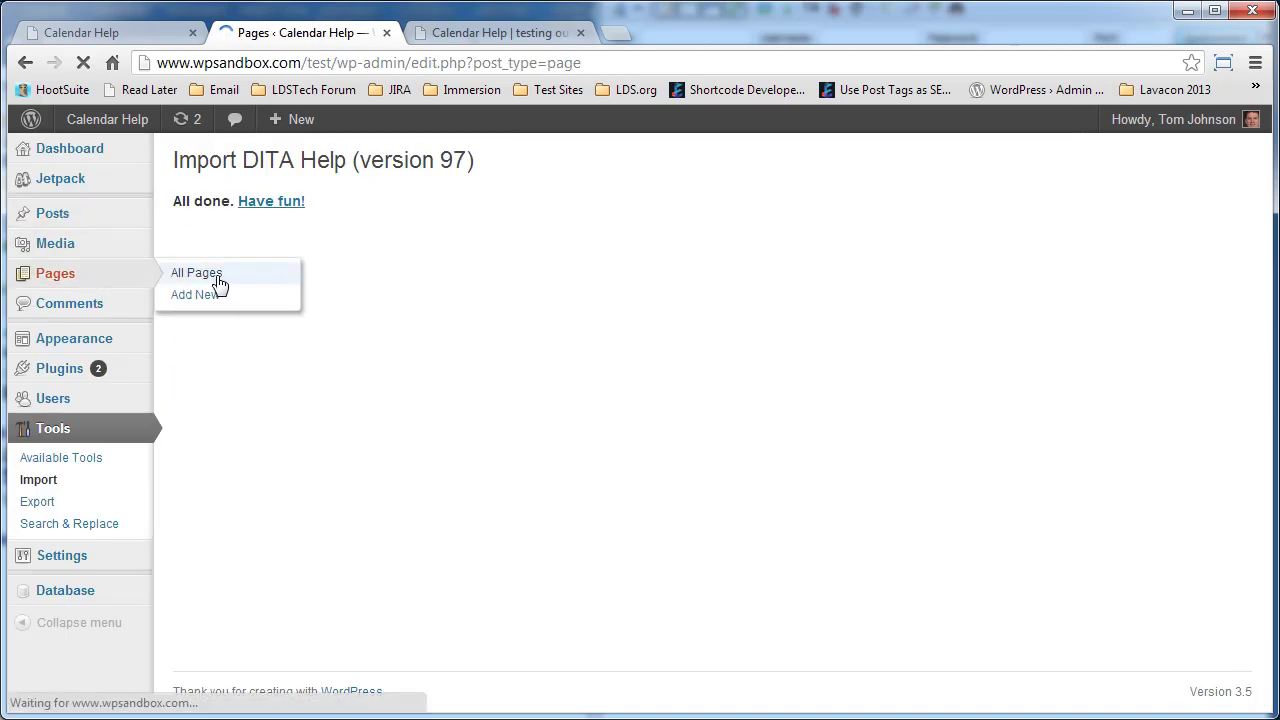
scroll(500, 340, "down", 2)
scroll(500, 340, "down", 6)
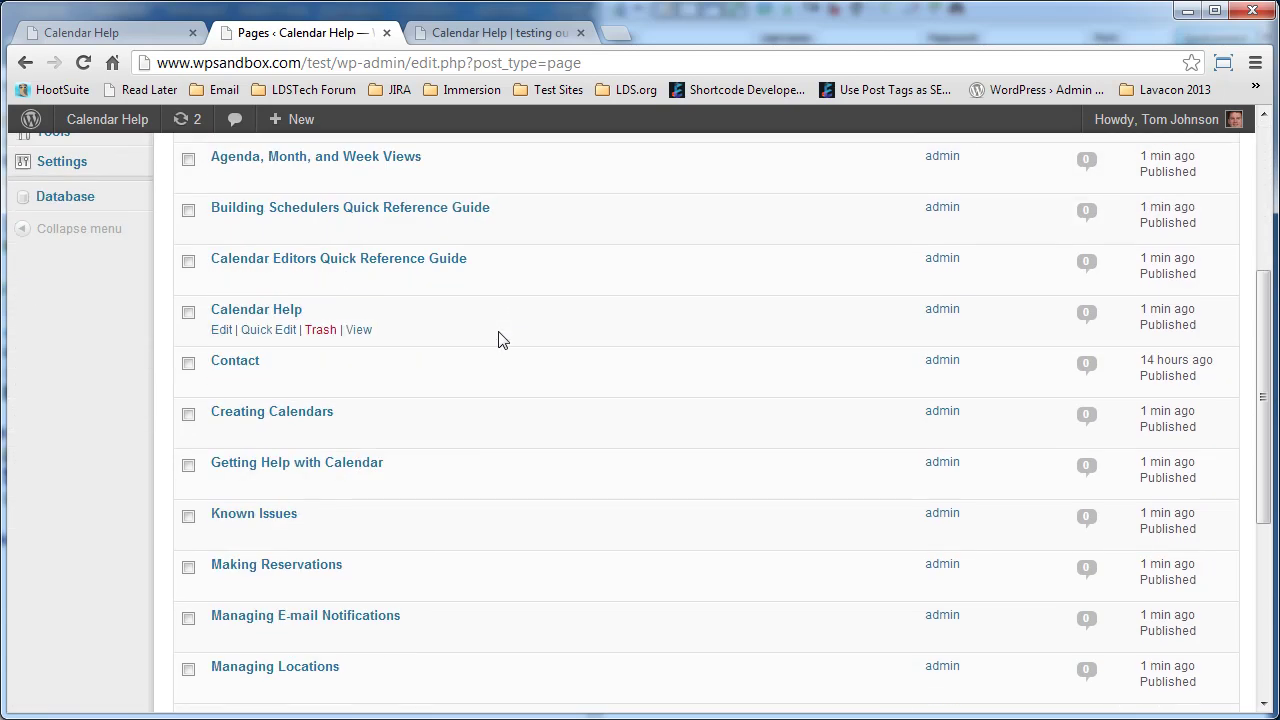
scroll(500, 340, "up", 3)
scroll(500, 340, "up", 5)
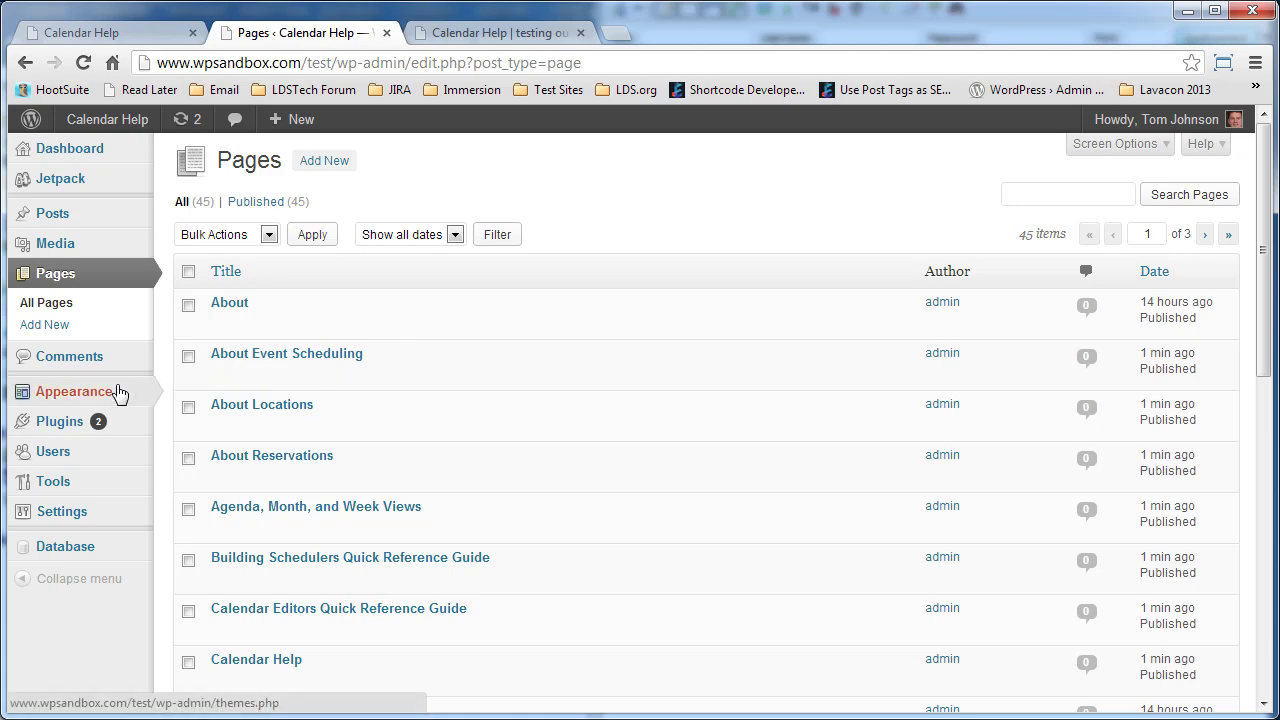
Open the menu editor and examine how the Table of Contents menu groups the help pages under custom headings.
mouse_move(118, 393)
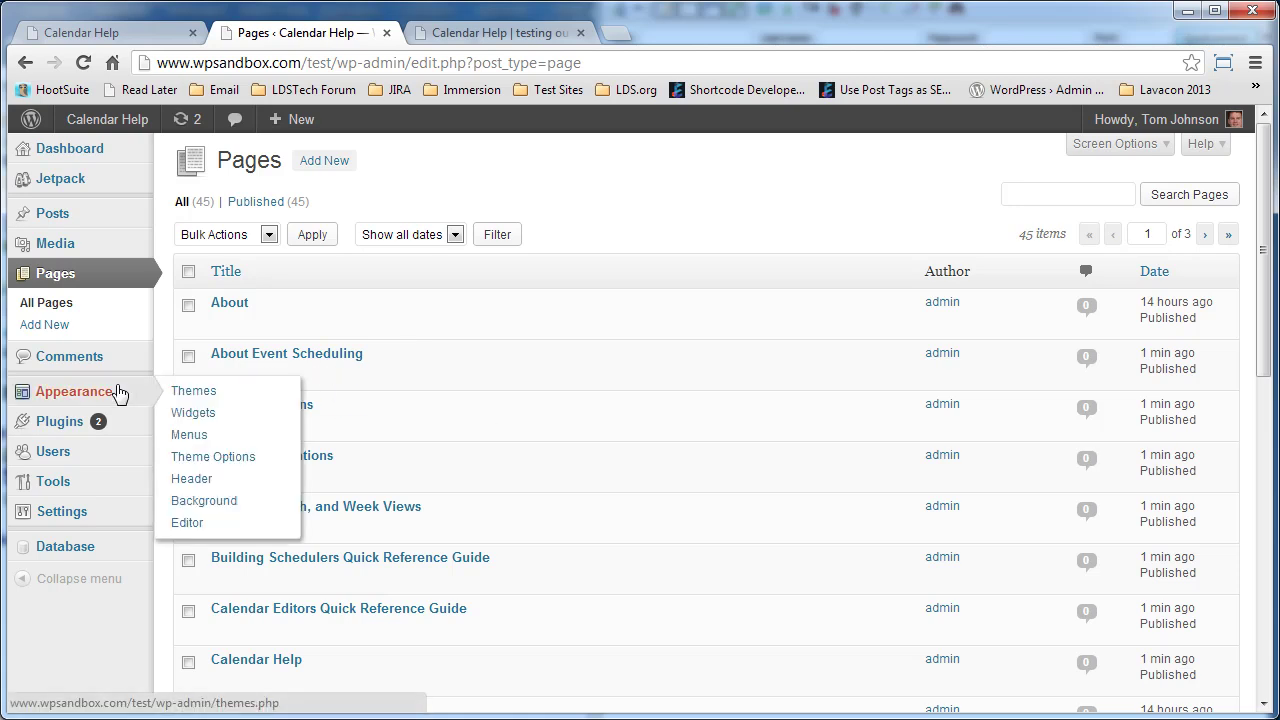
left_click(217, 441)
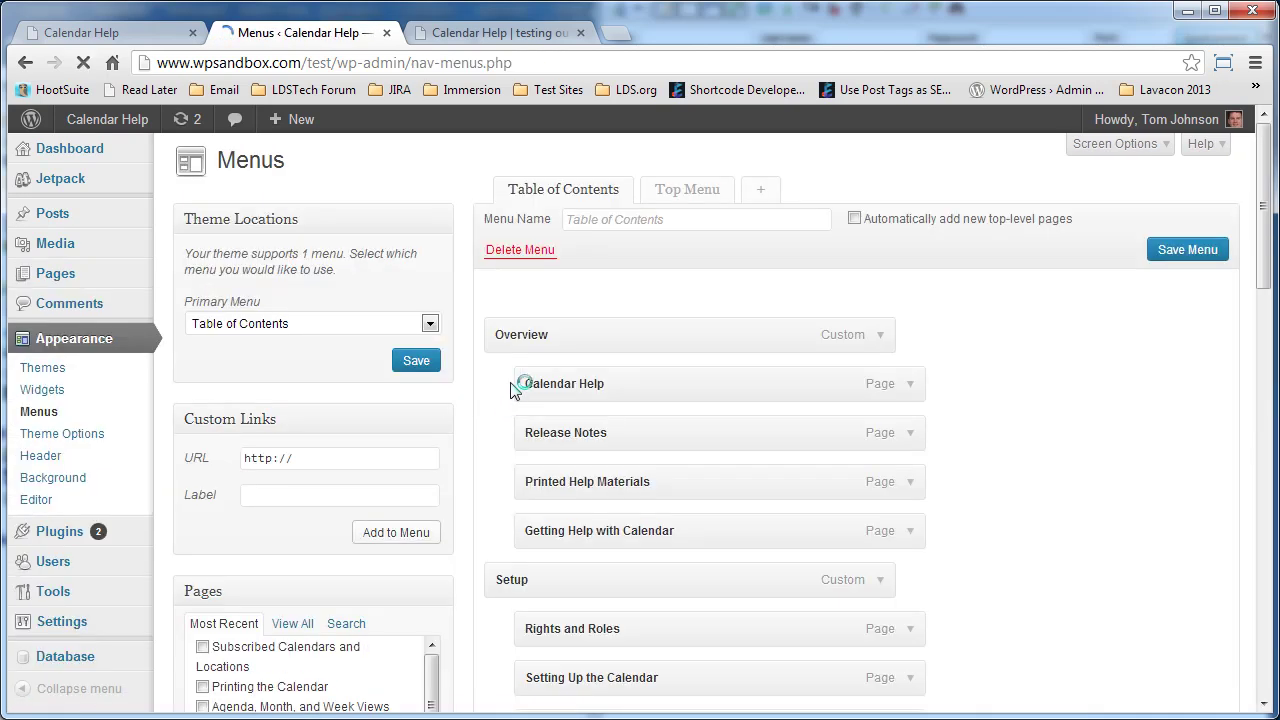
scroll(510, 390, "down", 2)
scroll(701, 380, "down", 2)
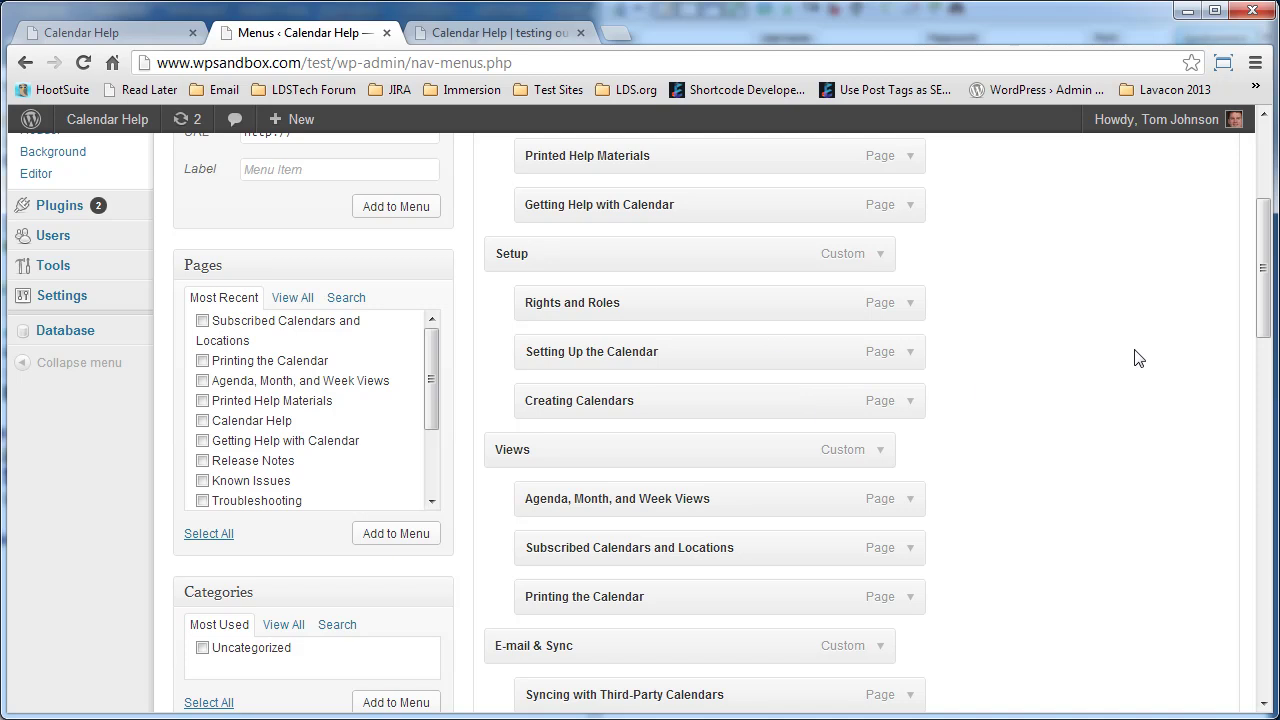
left_click_drag(1263, 220, 1246, 354)
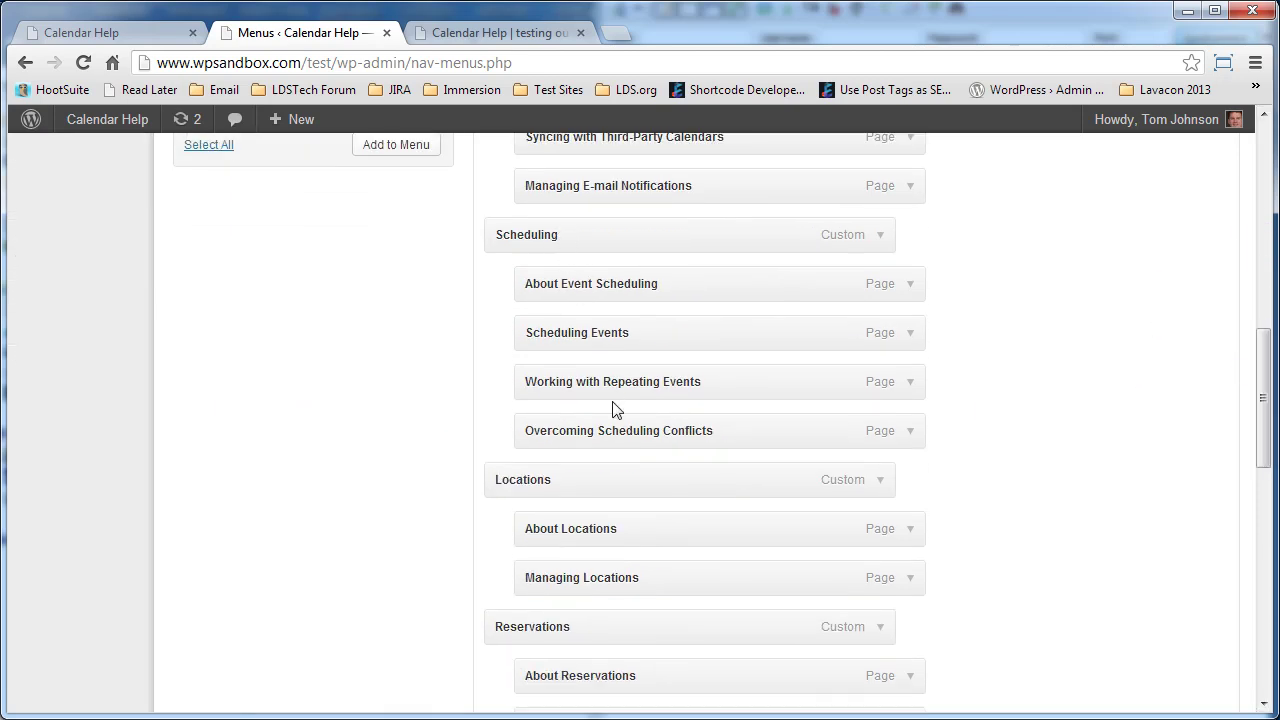
left_click_drag(1265, 390, 1268, 183)
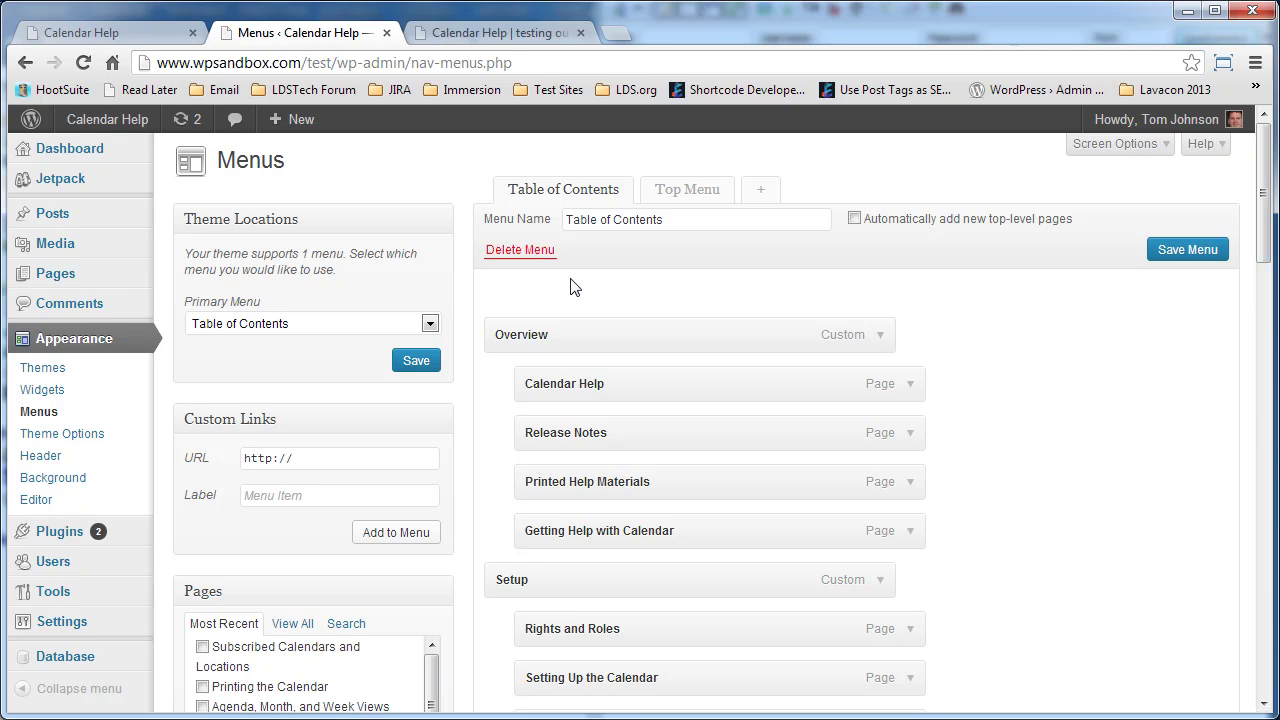
View the published Calendar Help site and examine the Syncing with Third-Party Calendars page under E-mail & Sync.
left_click(475, 26)
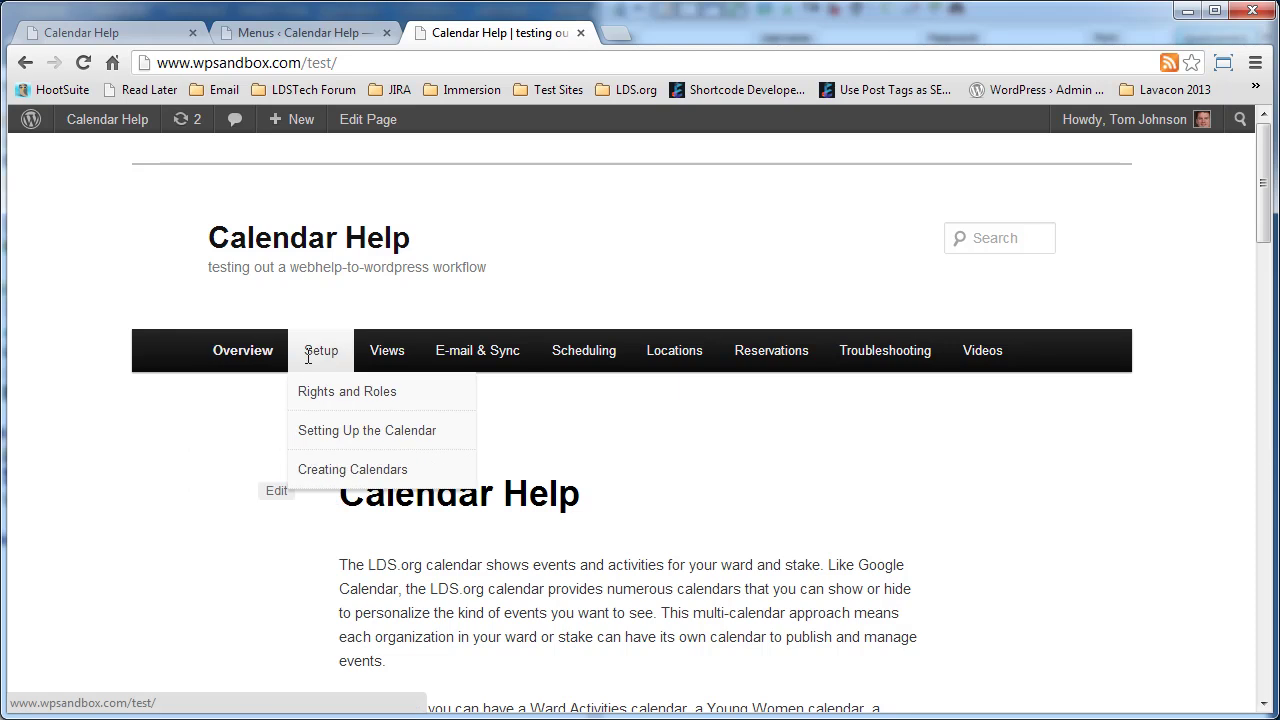
scroll(863, 431, "down", 2)
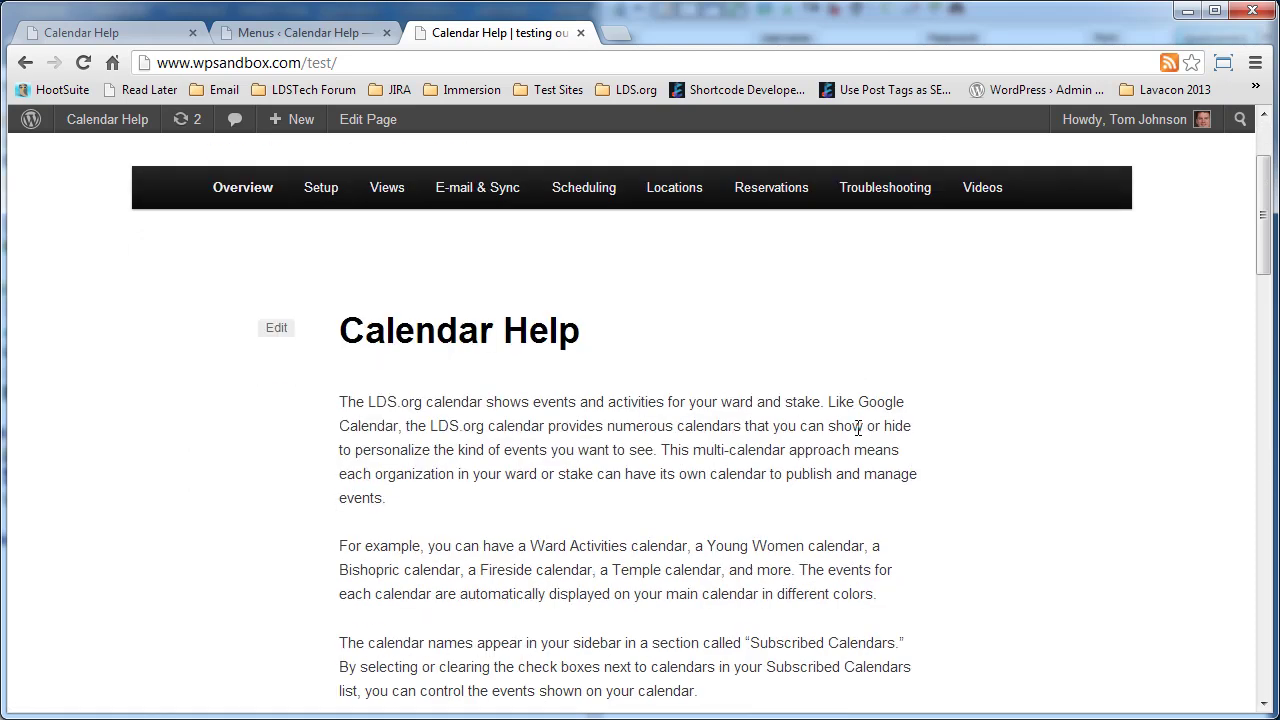
scroll(863, 431, "up", 2)
left_click(480, 397)
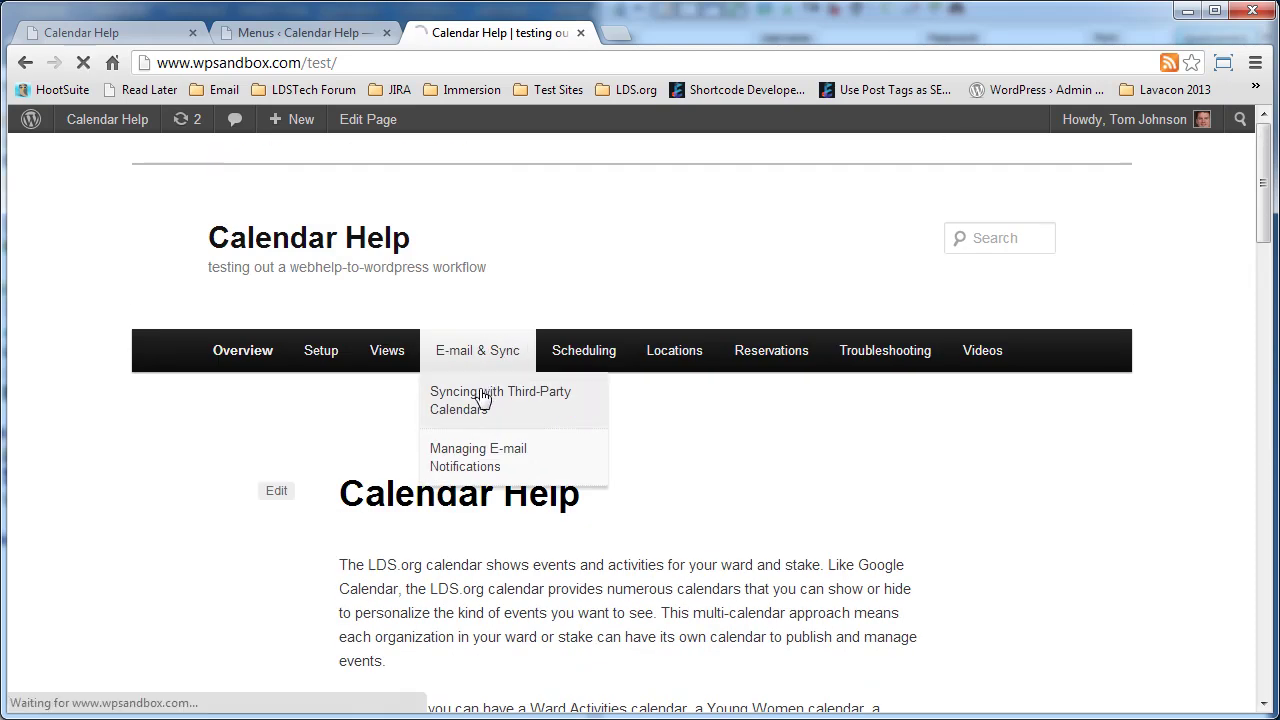
scroll(1048, 400, "down", 1)
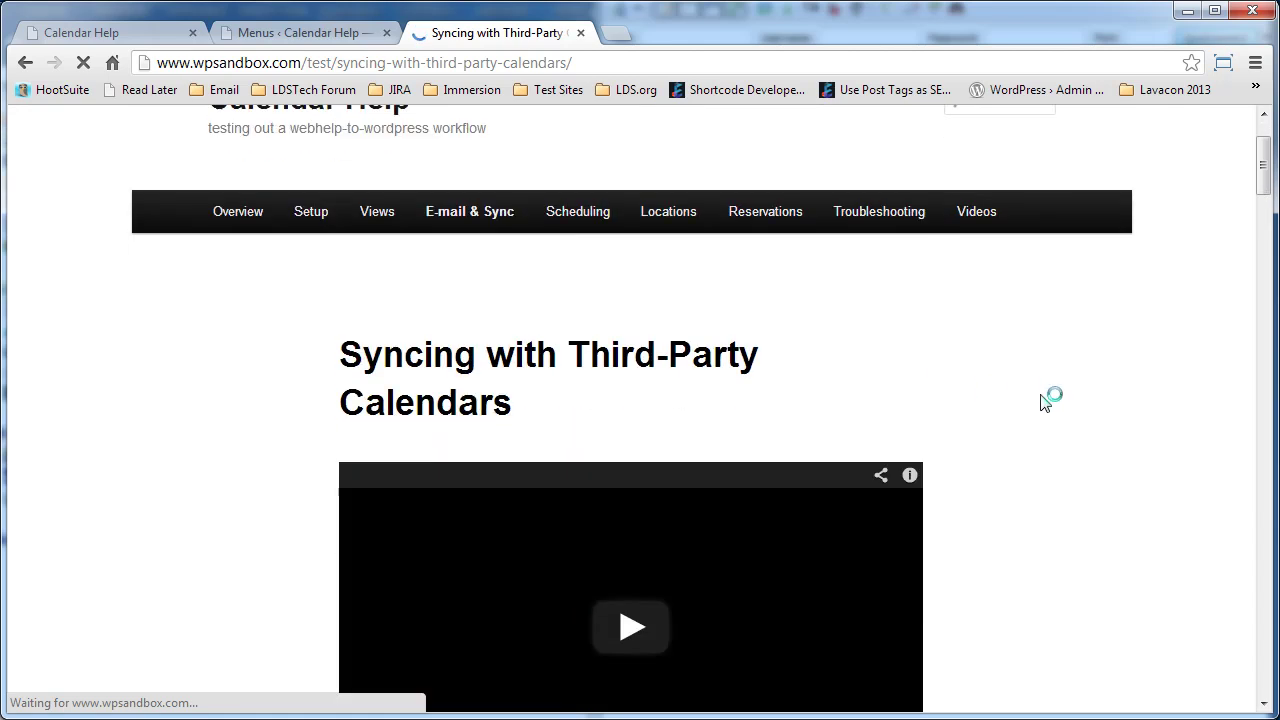
scroll(1050, 400, "down", 3)
scroll(1050, 400, "down", 6)
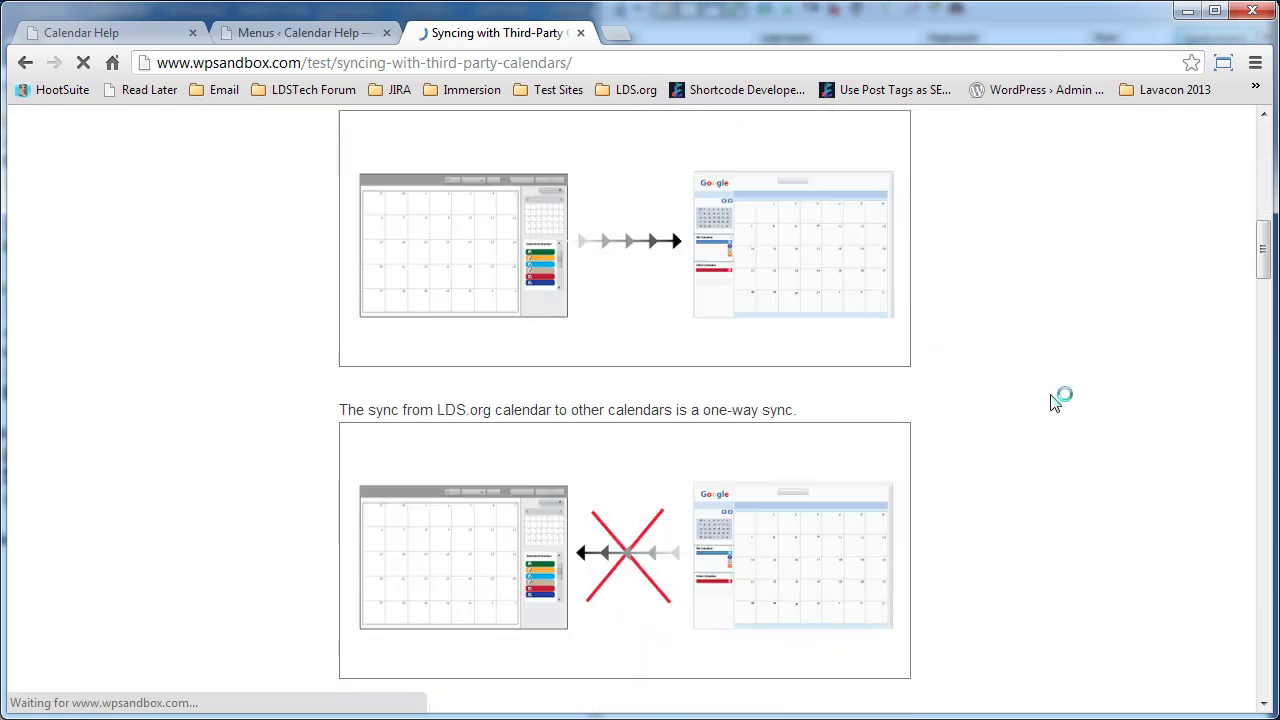
Follow the cross-reference from the syncing page to the Agenda, Month, and Week Views page and examine its content and site navigation.
scroll(678, 253, "down", 6)
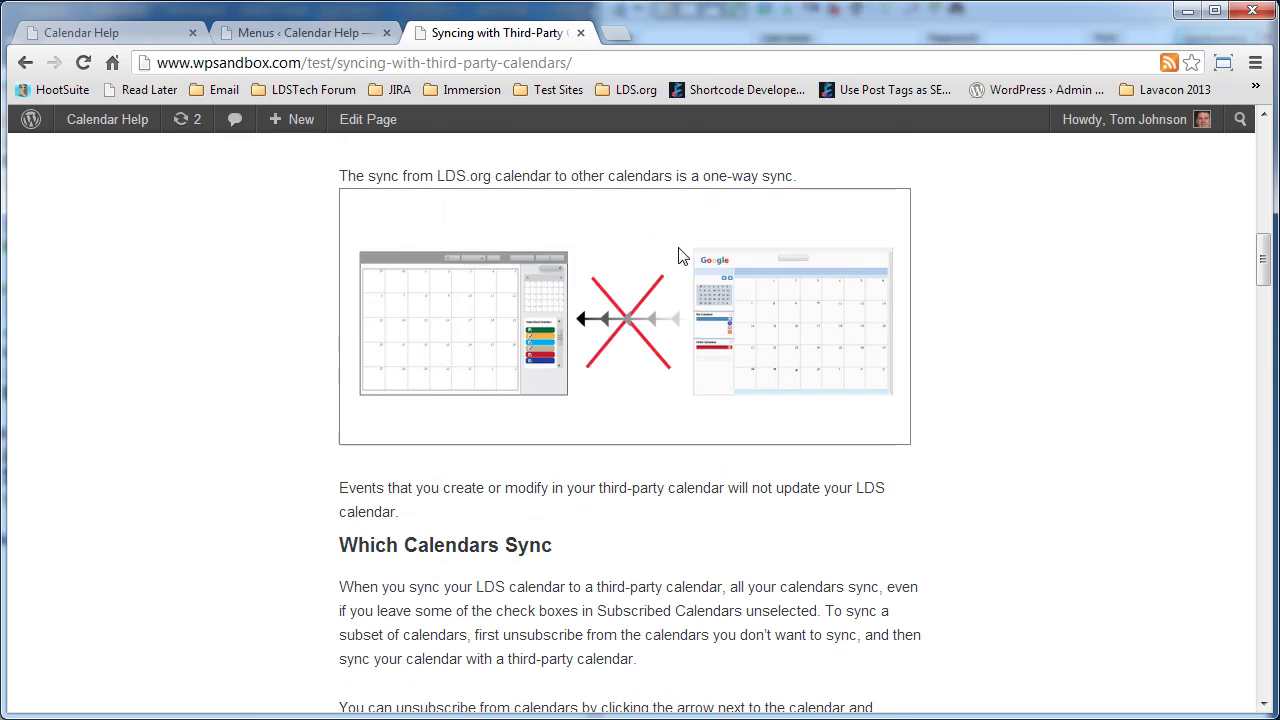
left_click(636, 340)
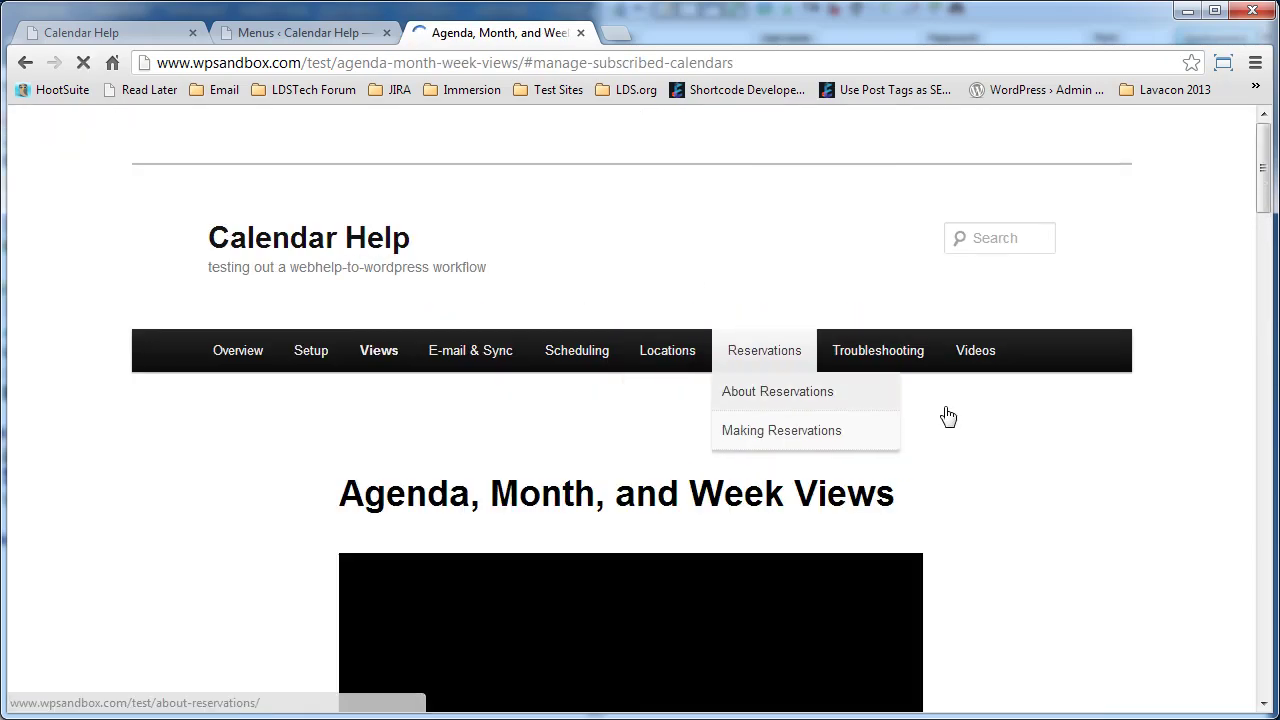
scroll(985, 421, "down", 2)
scroll(985, 421, "down", 9)
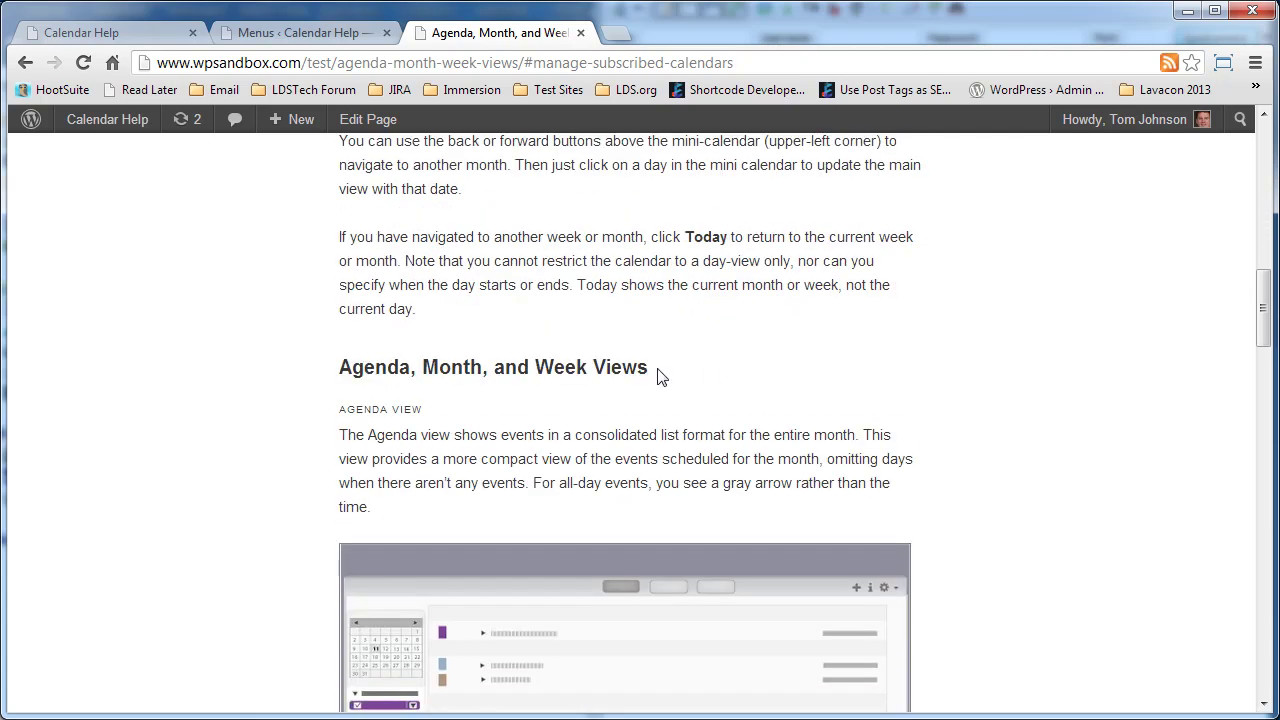
scroll(556, 372, "down", 7)
scroll(557, 372, "up", 16)
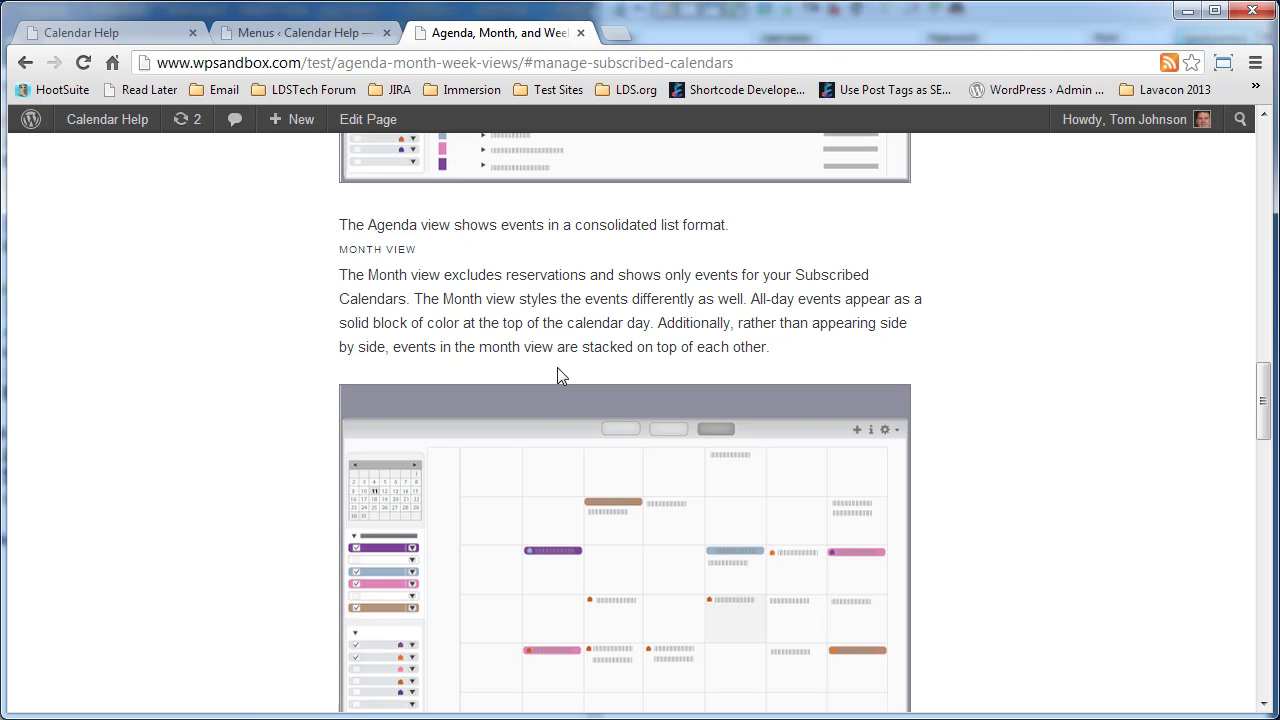
scroll(560, 377, "up", 3)
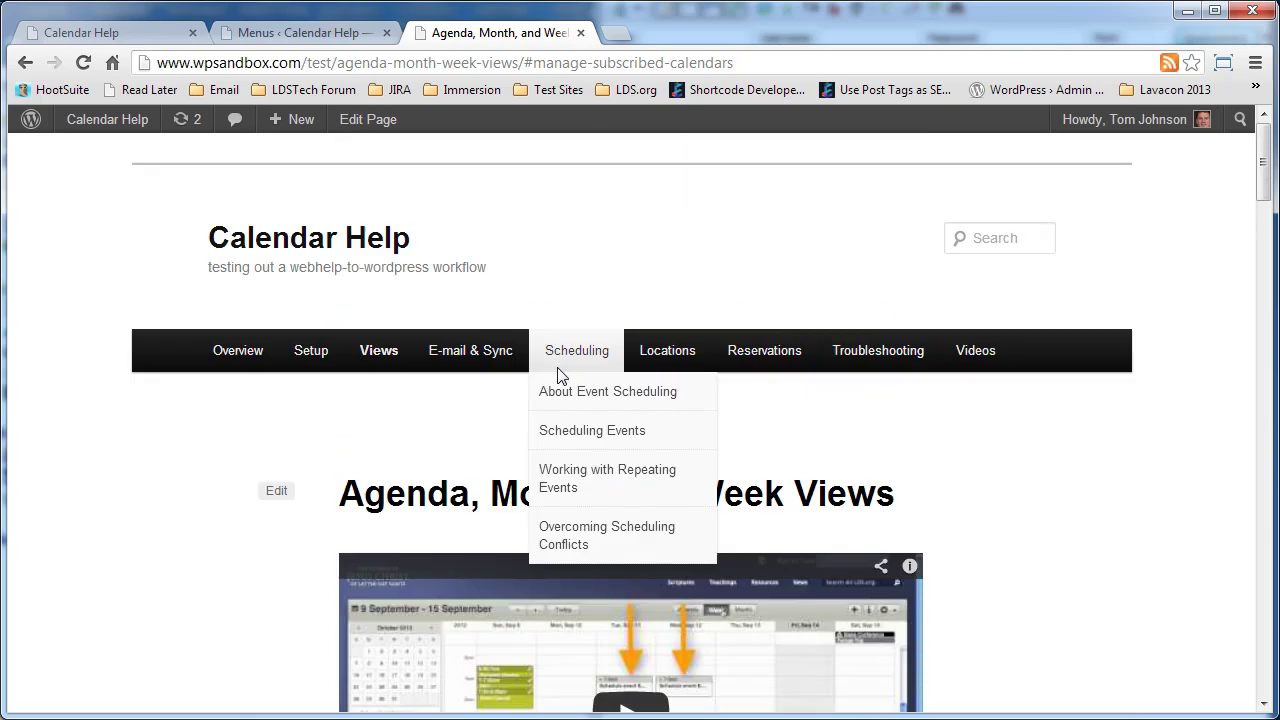
mouse_move(955, 367)
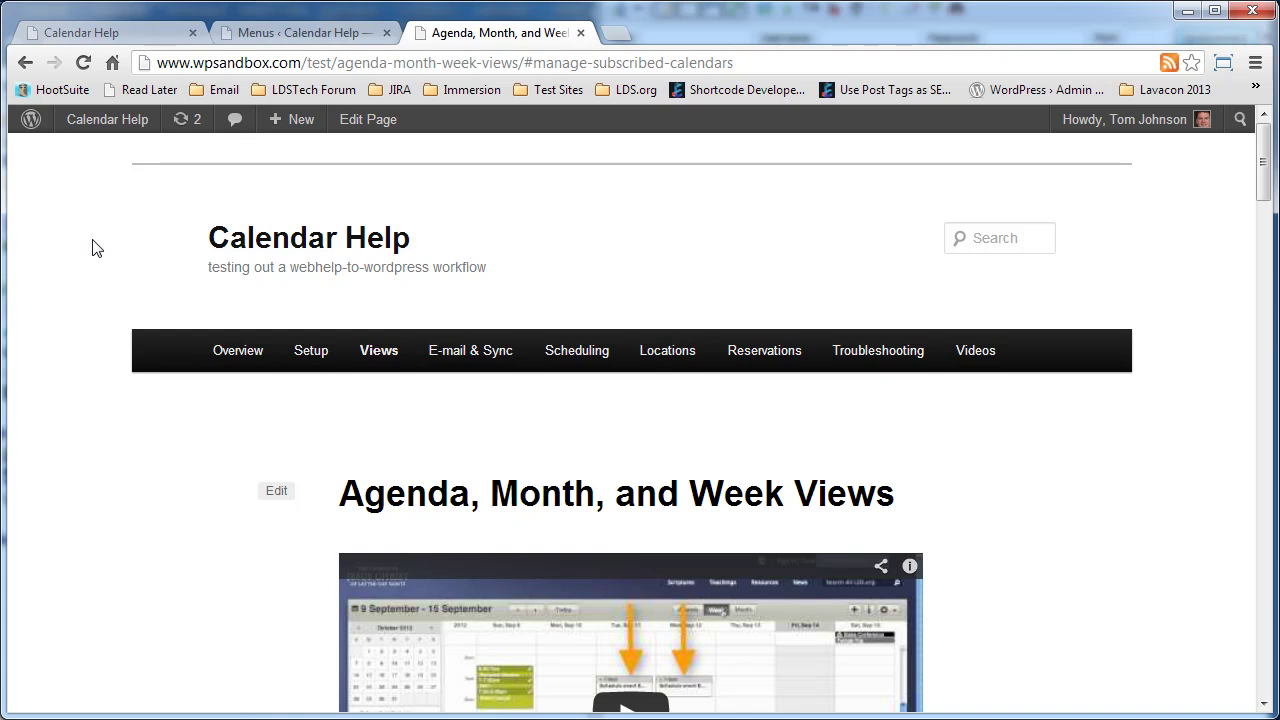
Switch to the original Calendar Help output and browse the Rights and Roles, Creating Calendars, and Managing E-mail Notifications topics.
left_click(133, 38)
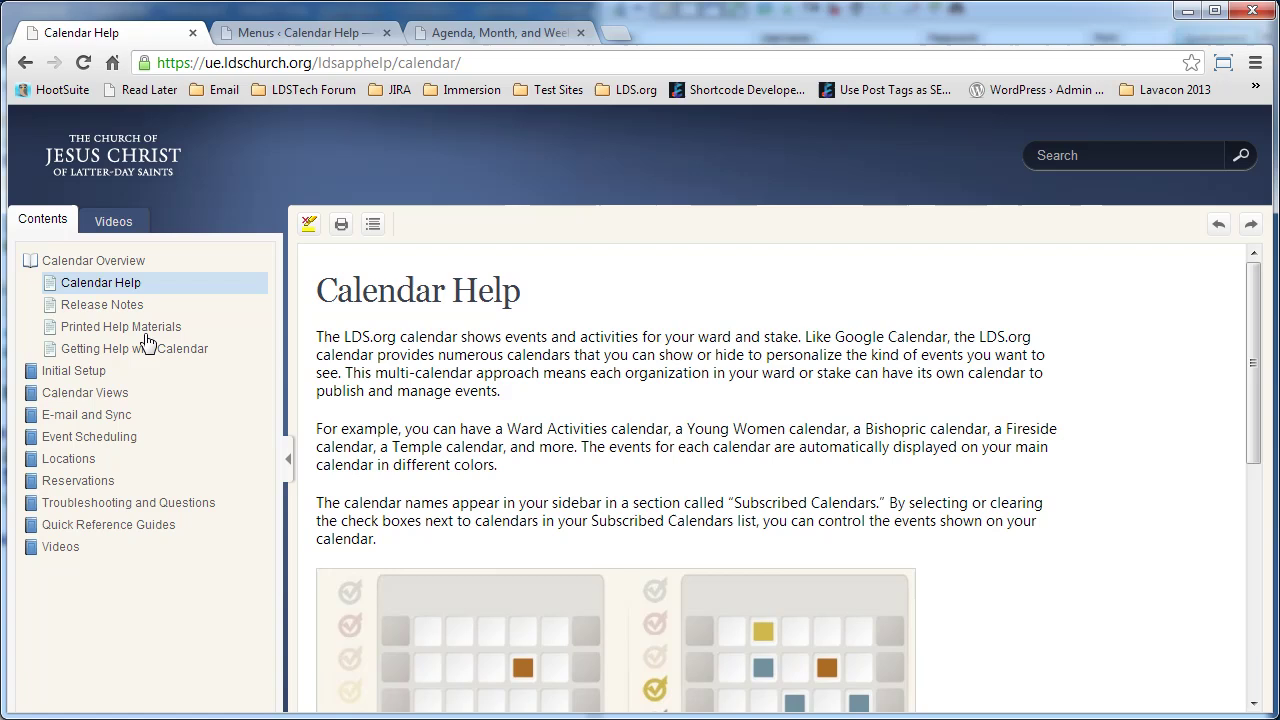
left_click(94, 371)
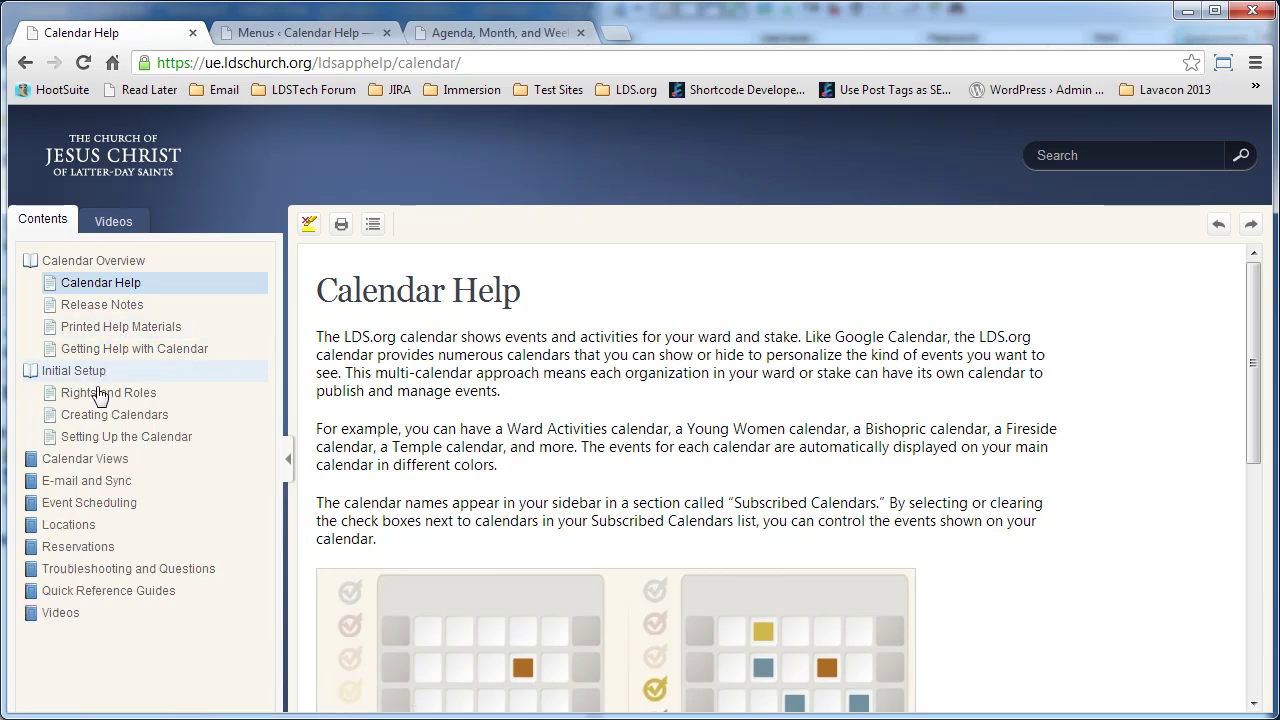
left_click(100, 393)
left_click(106, 416)
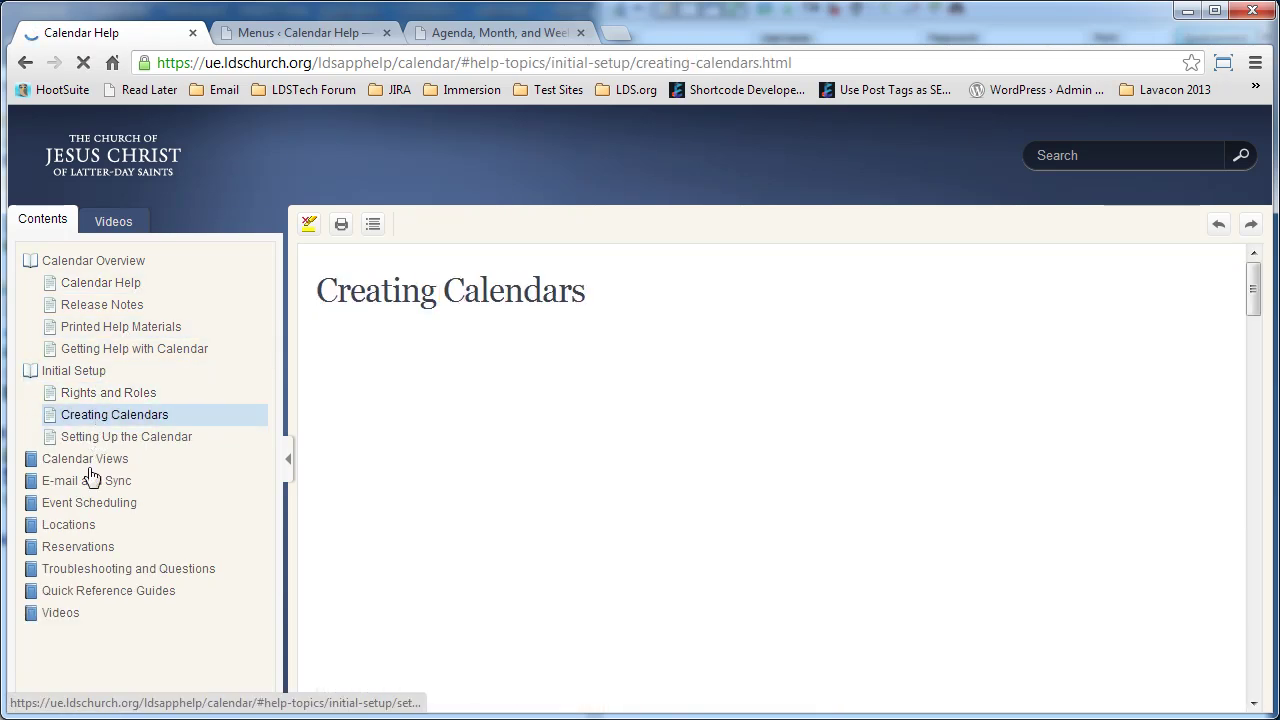
left_click(89, 480)
left_click(100, 504)
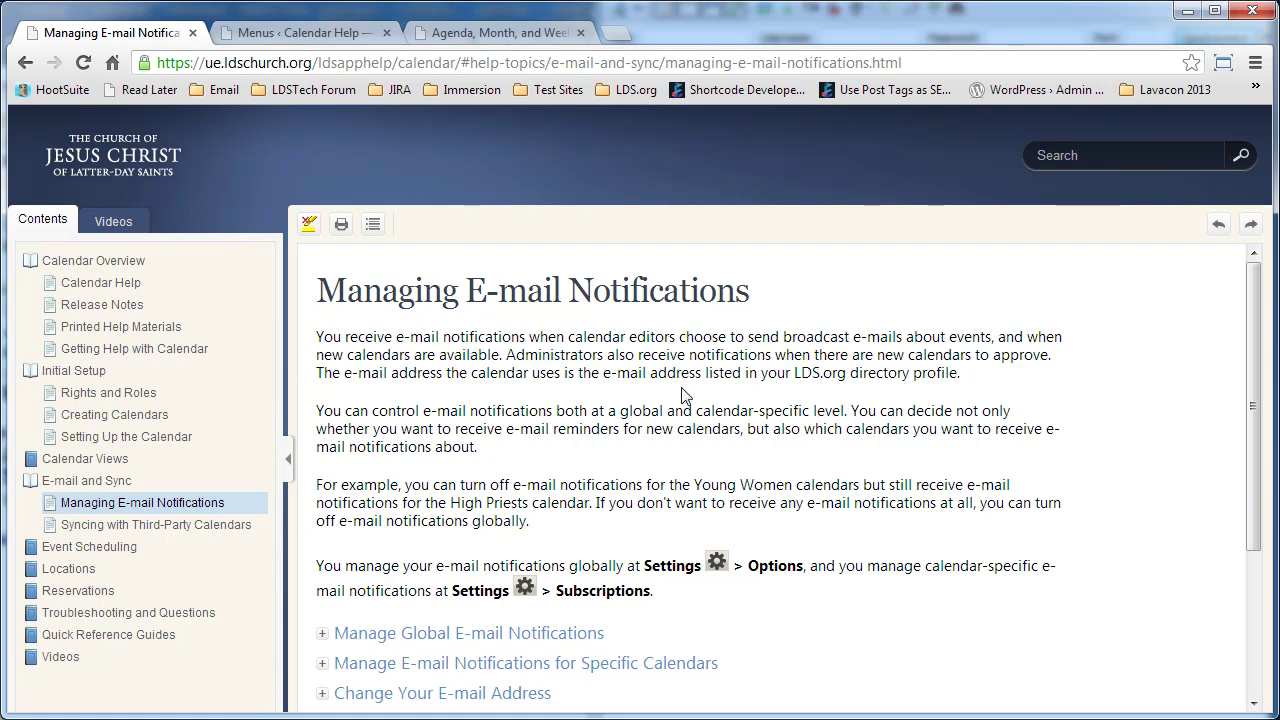
Return to the WordPress Agenda, Month, and Week Views page and review its Overview submenu and embedded video for comparison.
left_click(479, 38)
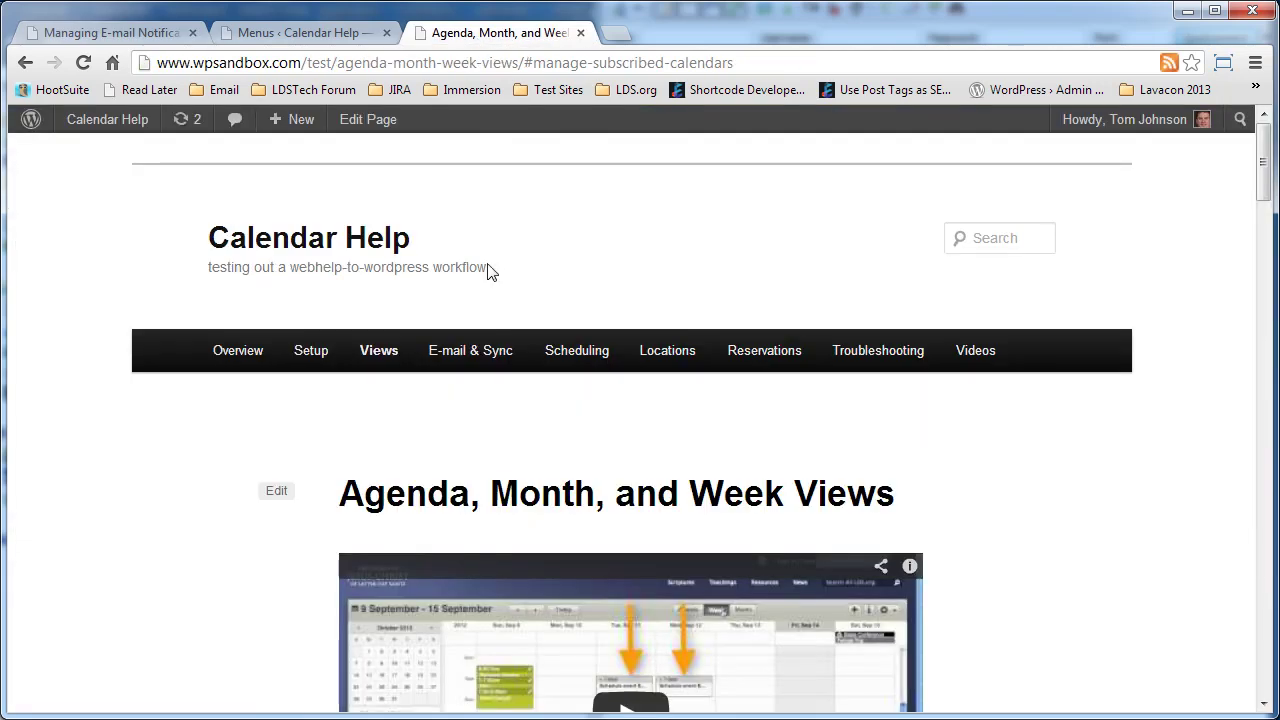
mouse_move(738, 348)
mouse_move(231, 358)
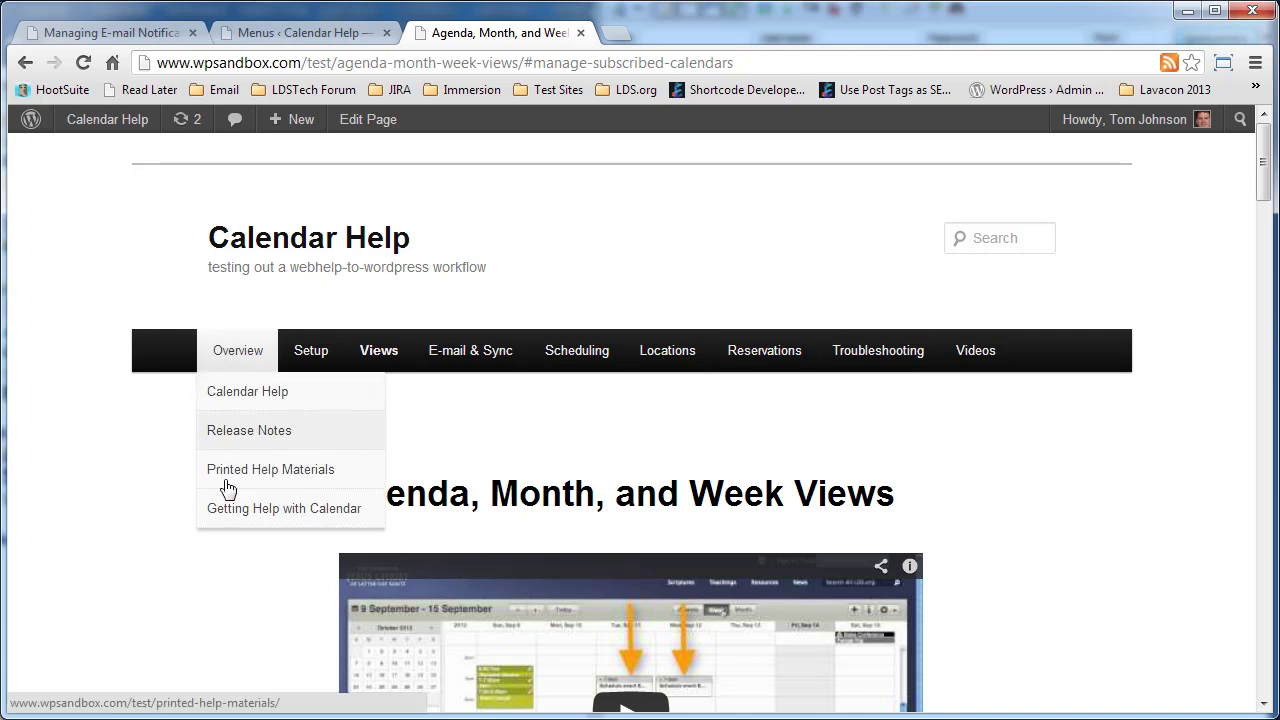
scroll(1015, 395, "down", 2)
scroll(1015, 395, "down", 5)
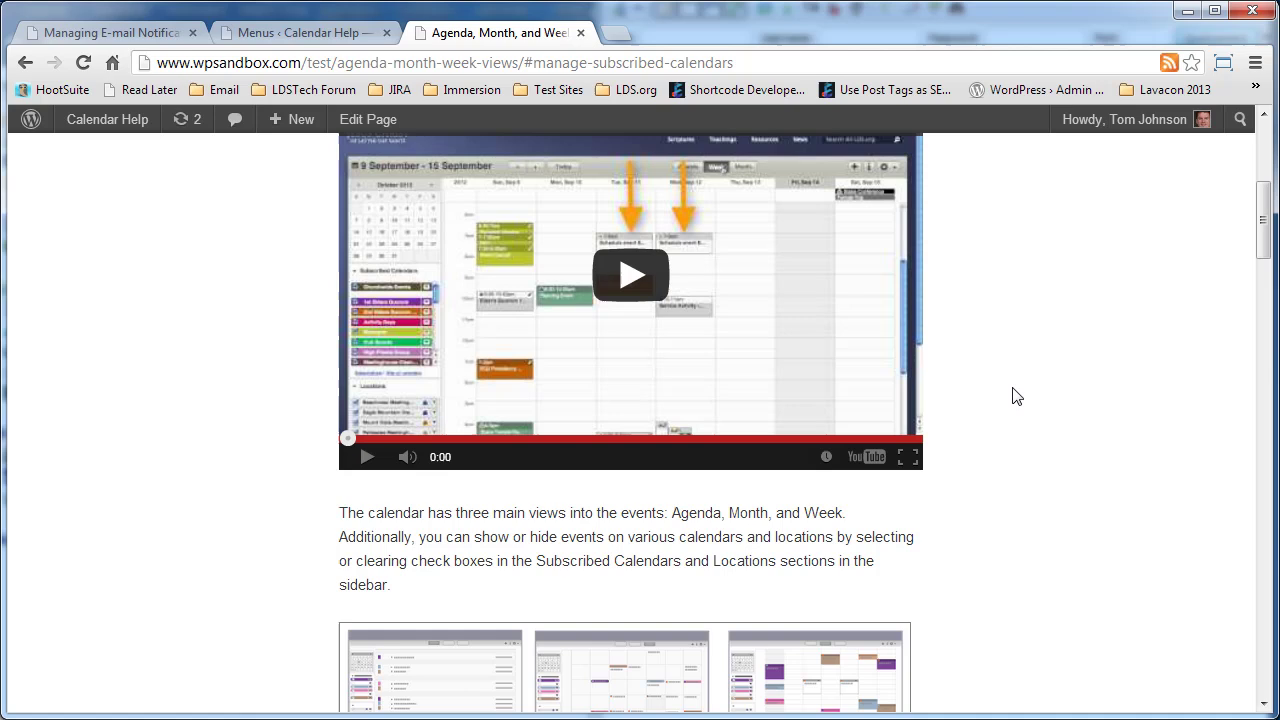
scroll(1015, 395, "up", 5)
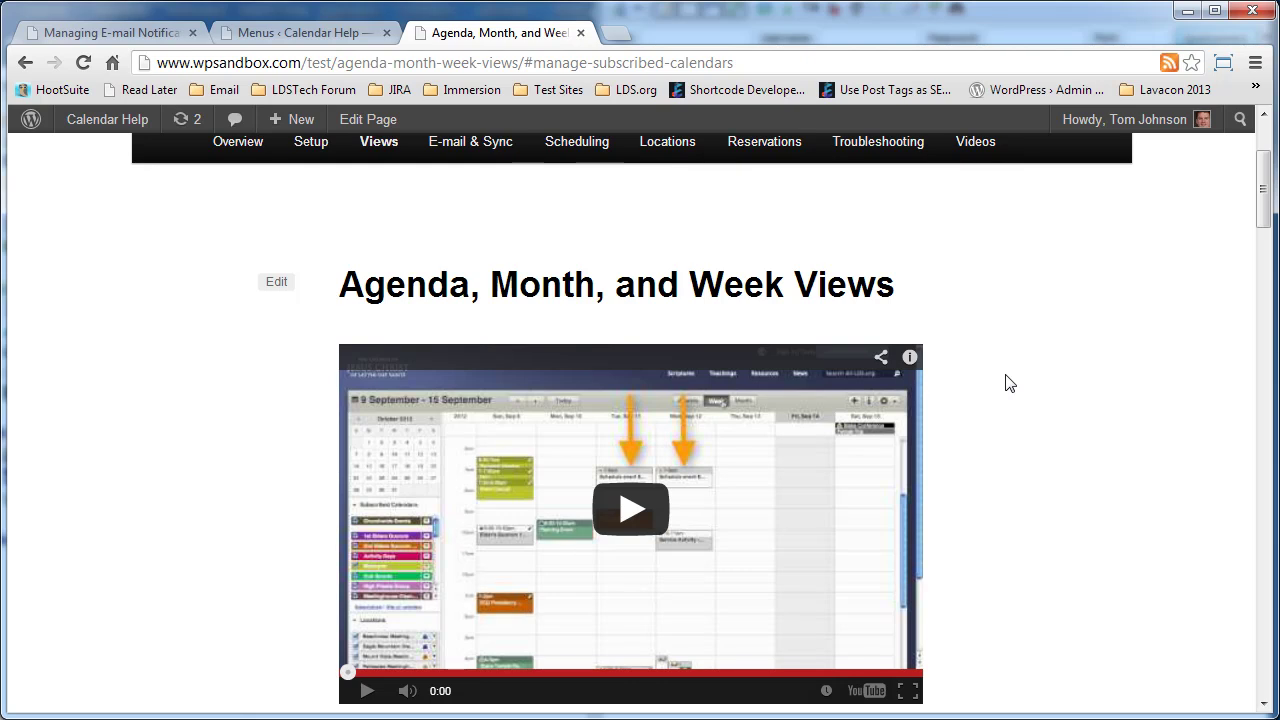
scroll(1008, 384, "up", 2)
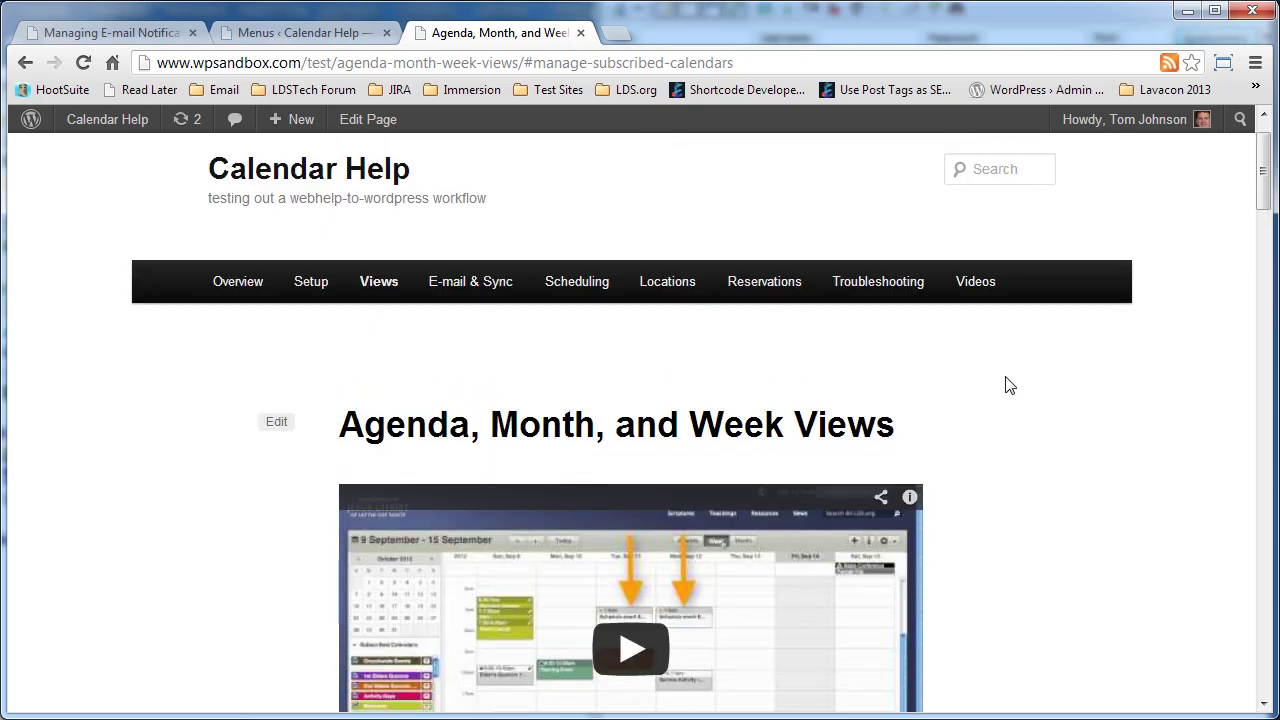